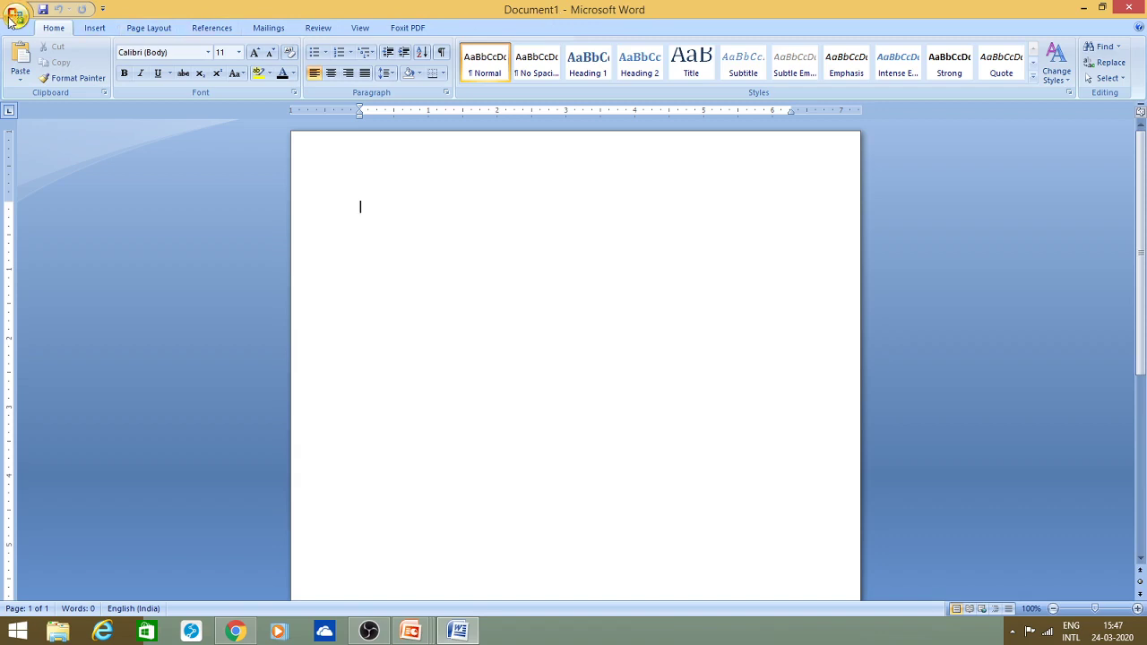
# - Save the blank document under the file name "word" in the Documents folder as a Word Document
pyautogui.click(11, 18)
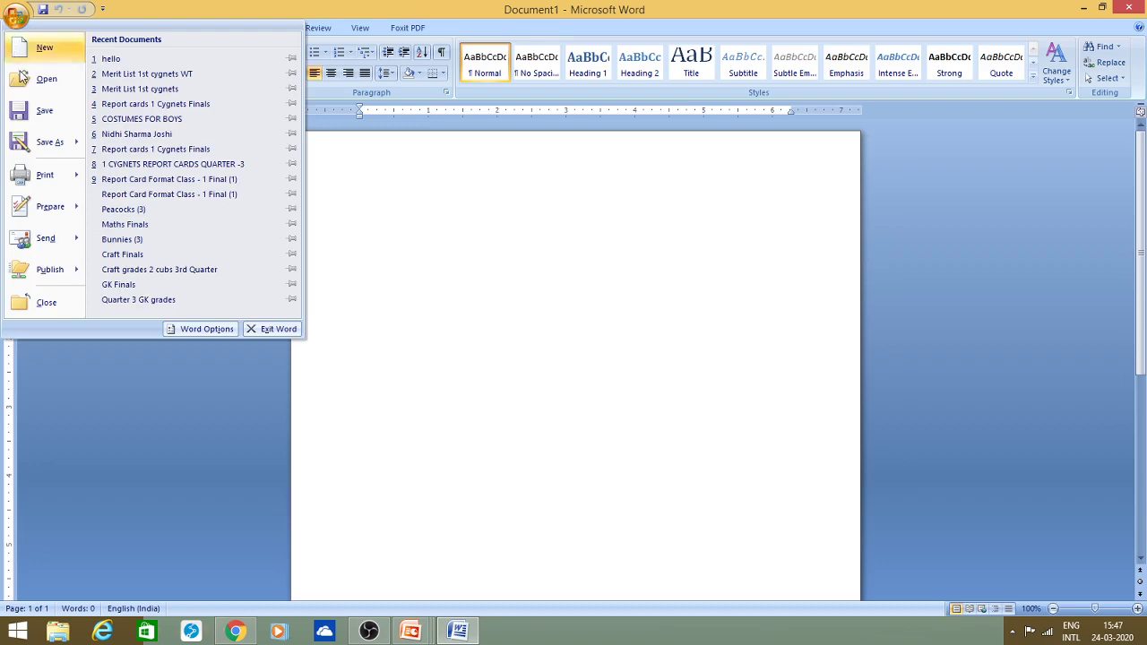
pyautogui.click(38, 114)
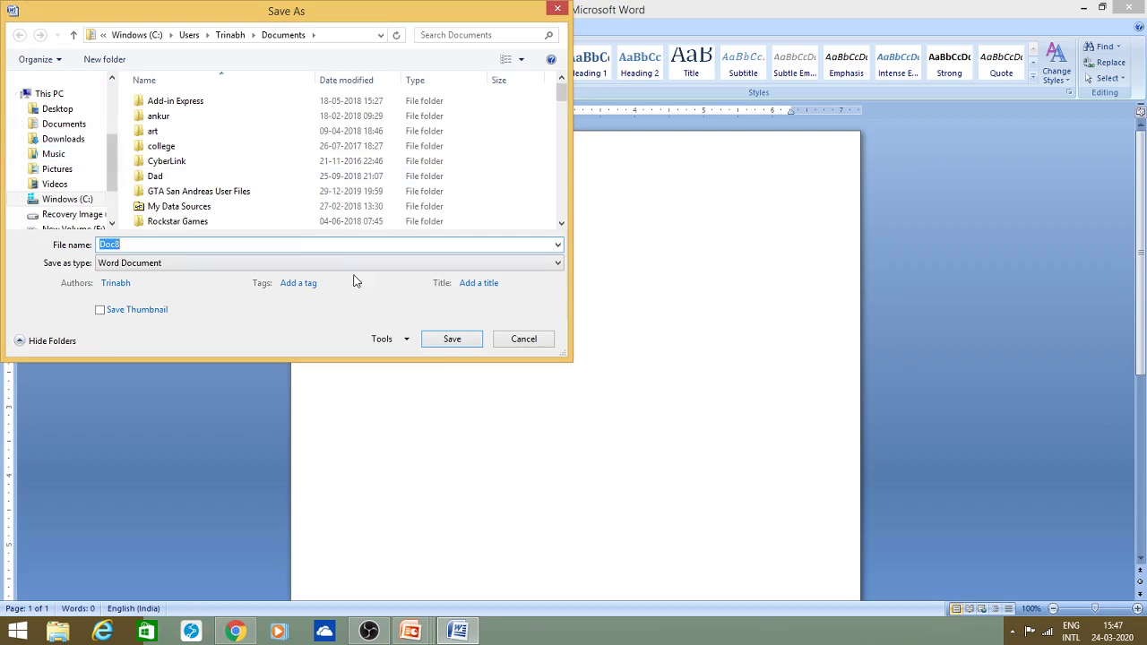
pyautogui.write('word')
pyautogui.click(452, 341)
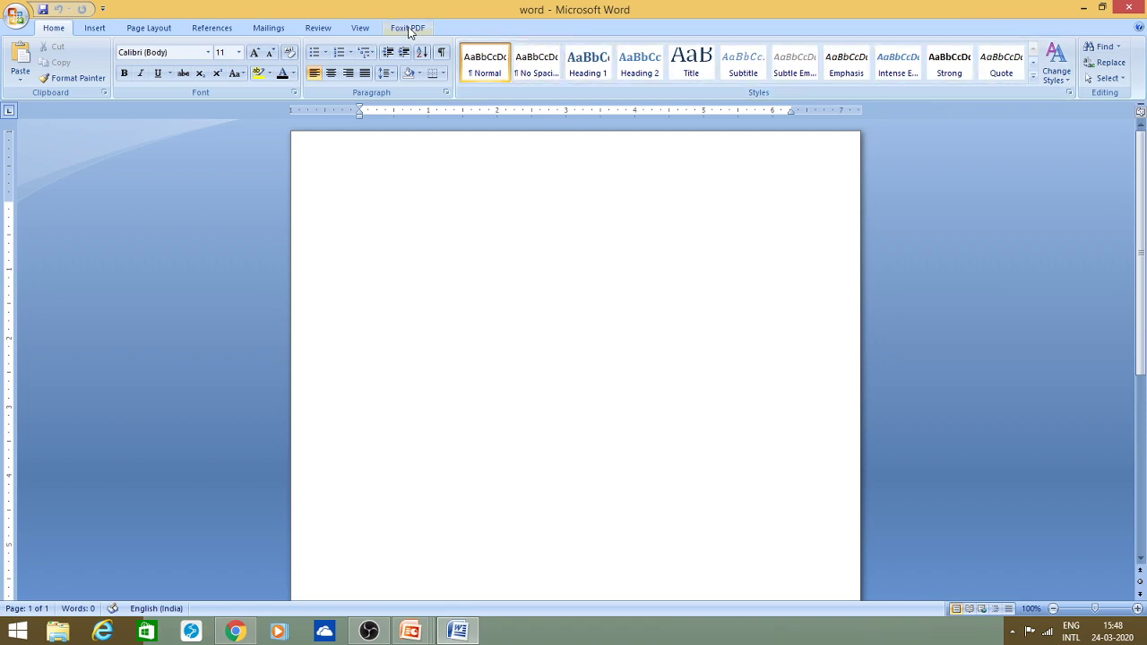
# - Look through the Insert, Page Layout, References, Mailings, Review and View command sets, ending on the Home commands
pyautogui.click(95, 29)
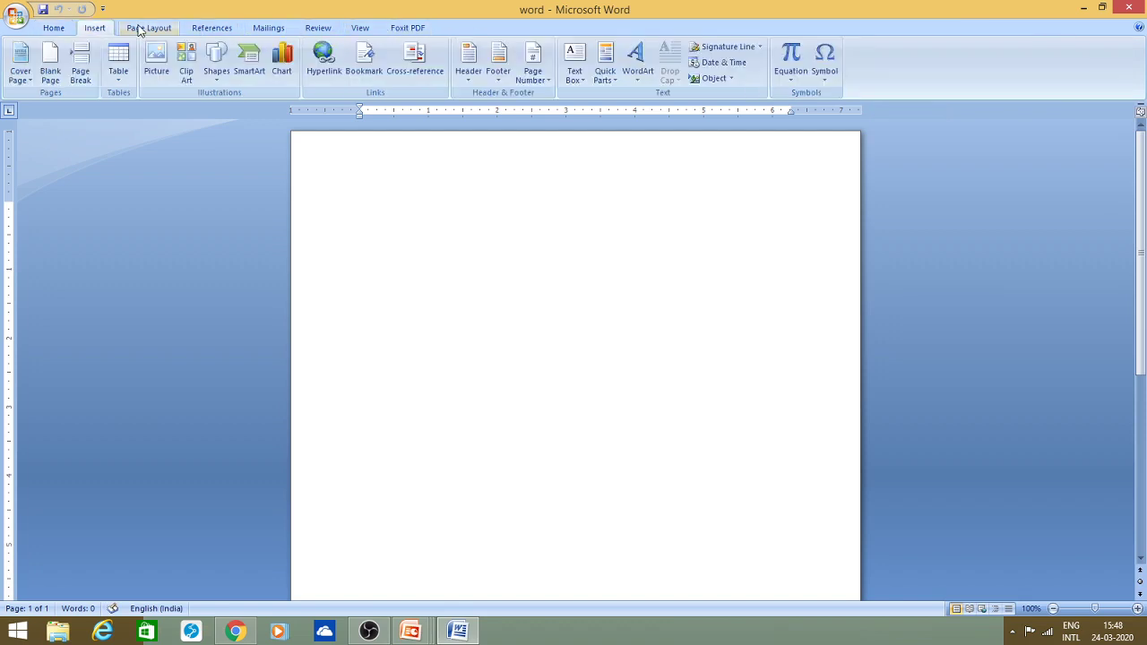
pyautogui.click(143, 28)
pyautogui.click(267, 29)
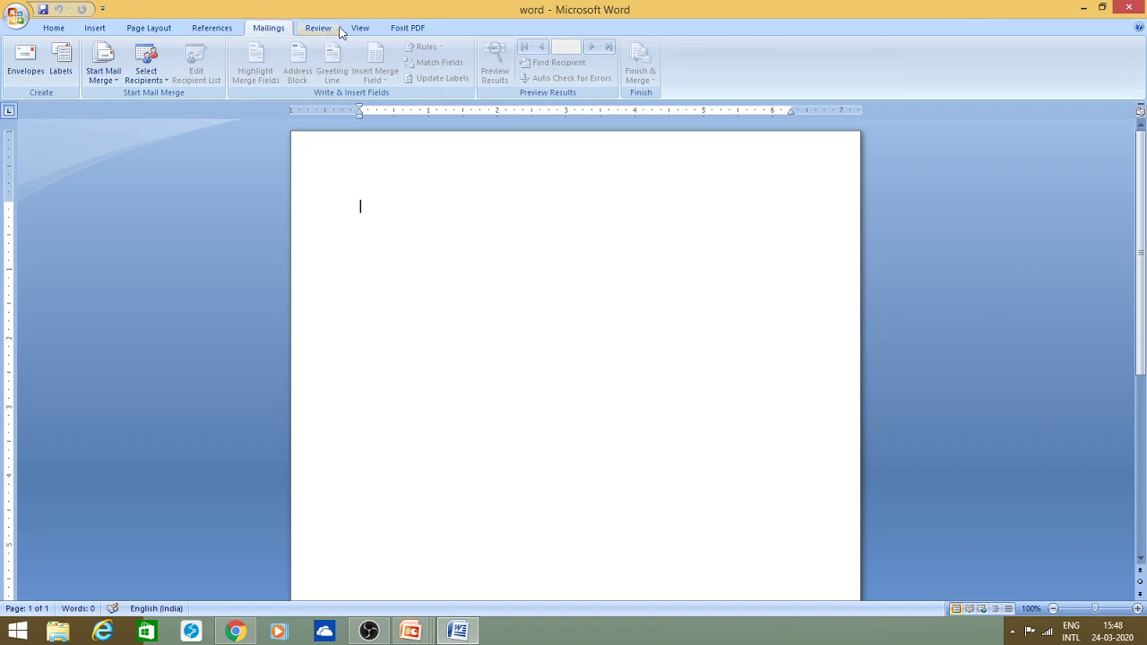
pyautogui.click(333, 28)
pyautogui.click(366, 27)
pyautogui.click(52, 29)
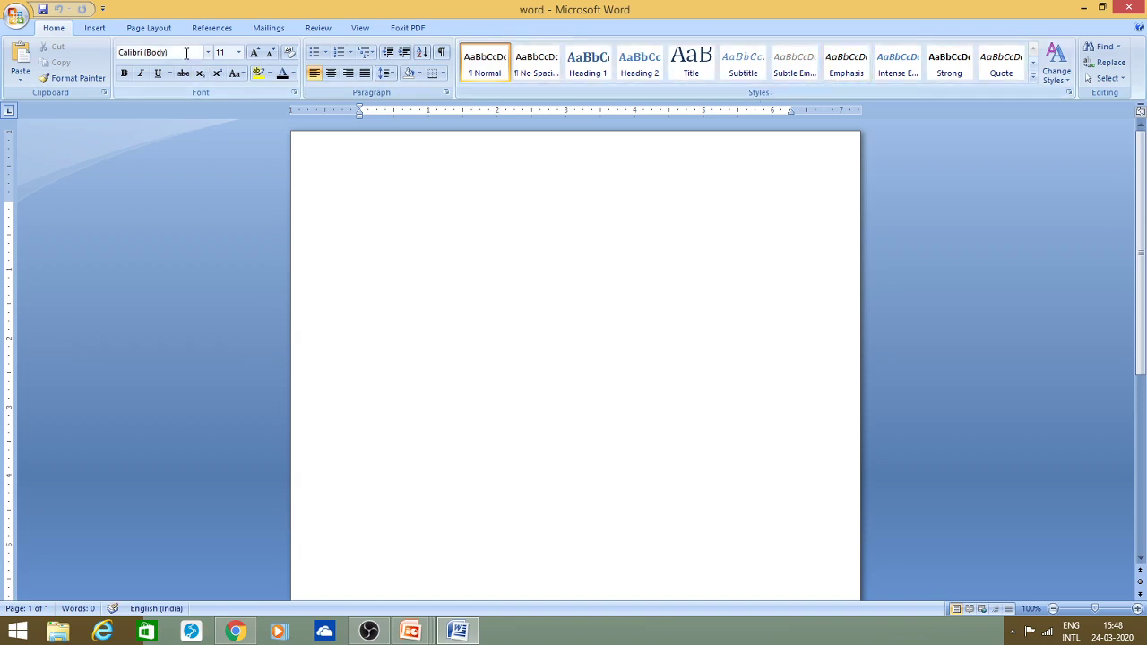
pyautogui.click(98, 29)
pyautogui.click(146, 29)
pyautogui.click(222, 29)
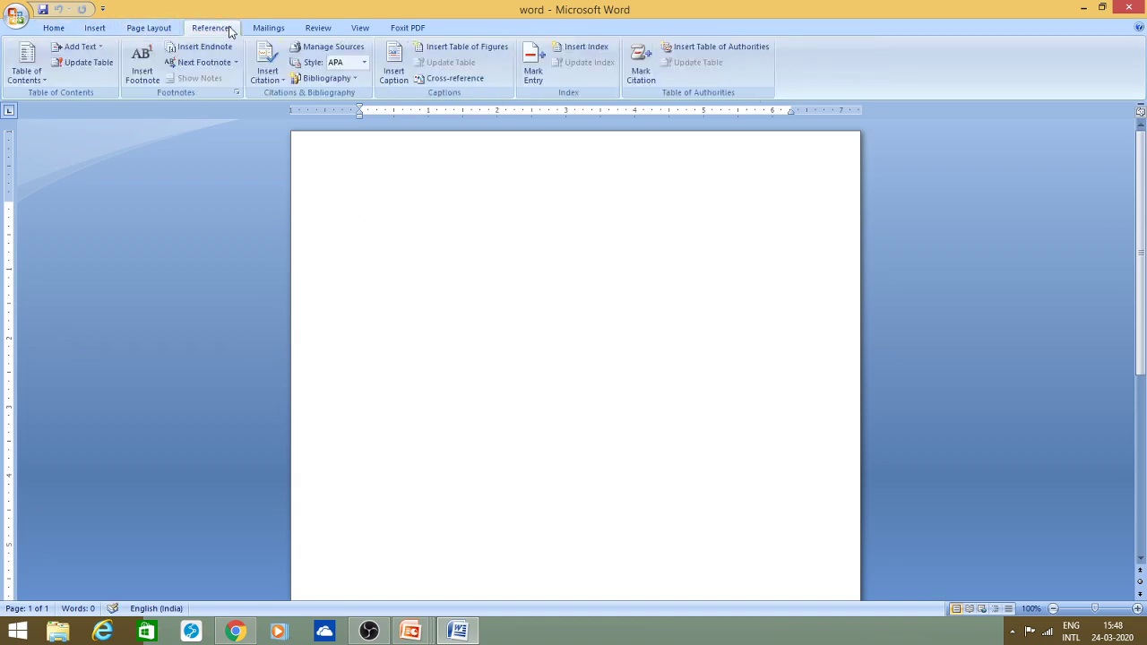
pyautogui.click(283, 29)
pyautogui.click(327, 29)
pyautogui.click(359, 30)
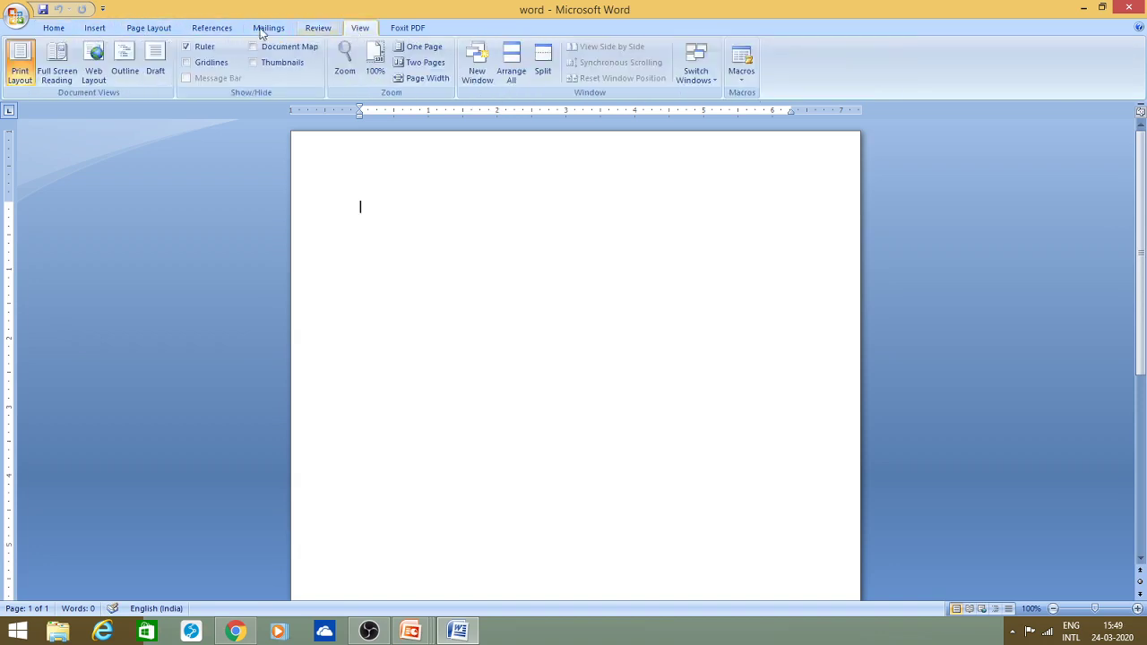
pyautogui.click(61, 29)
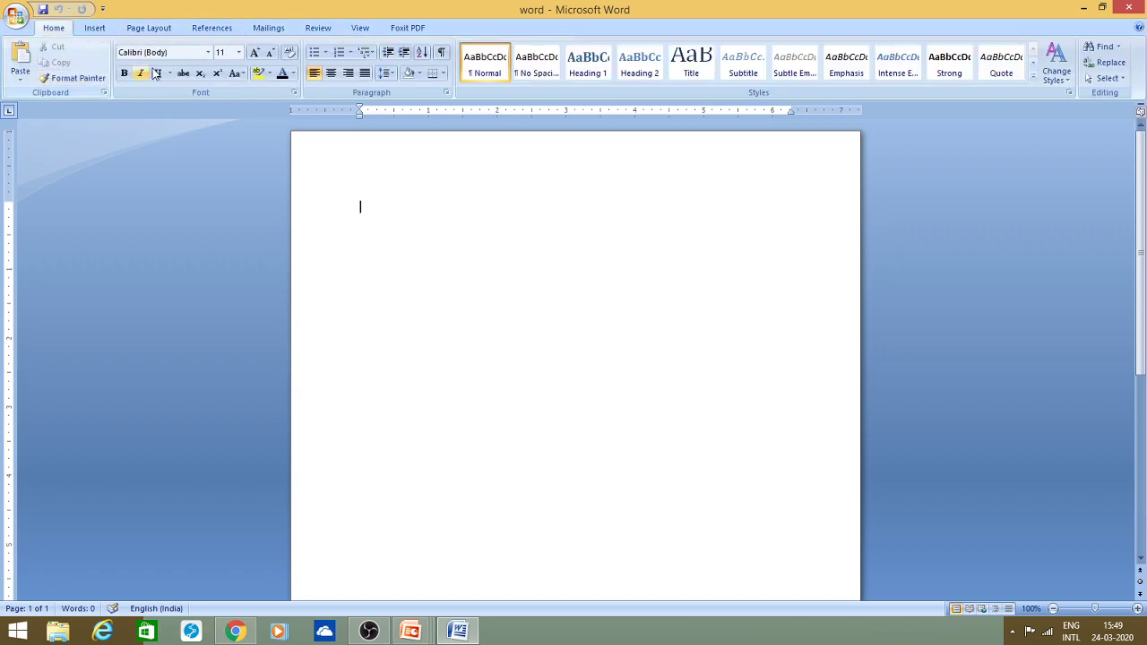
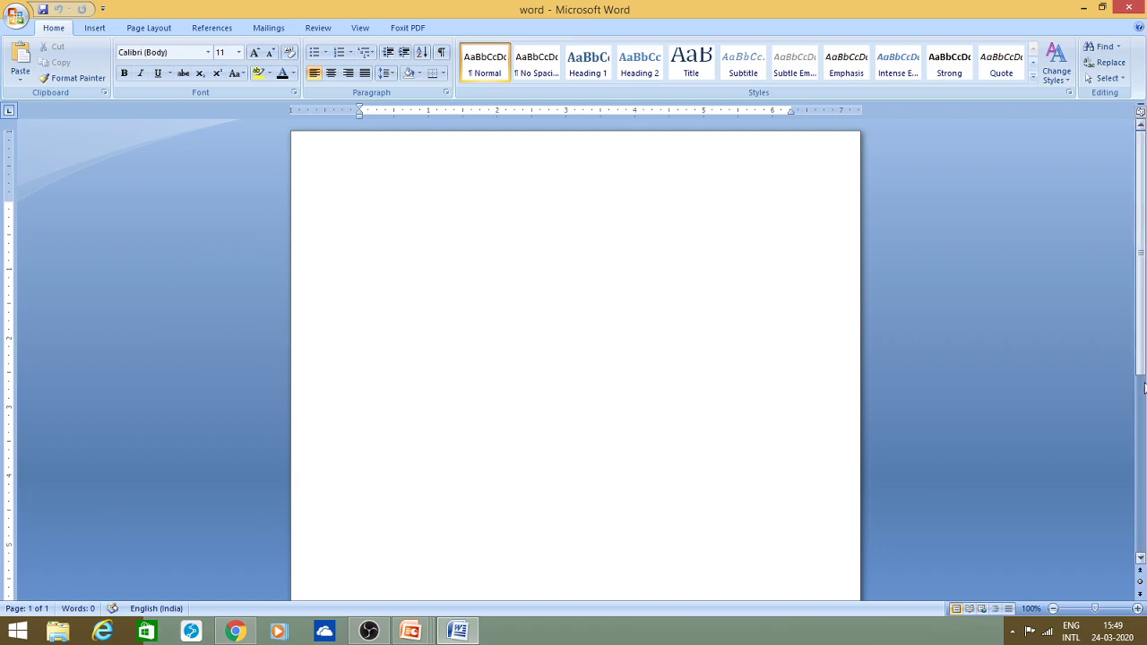
# - Check the document's word count statistics and preview the page in Full Screen Reading view before returning to Print Layout
pyautogui.click(359, 29)
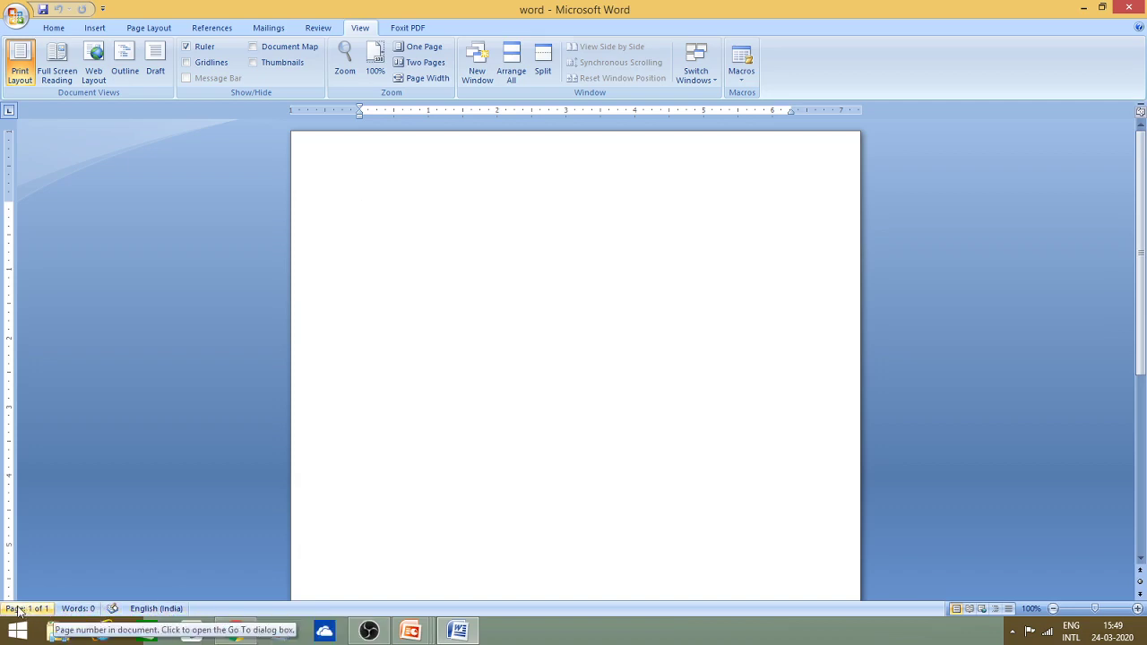
pyautogui.click(79, 608)
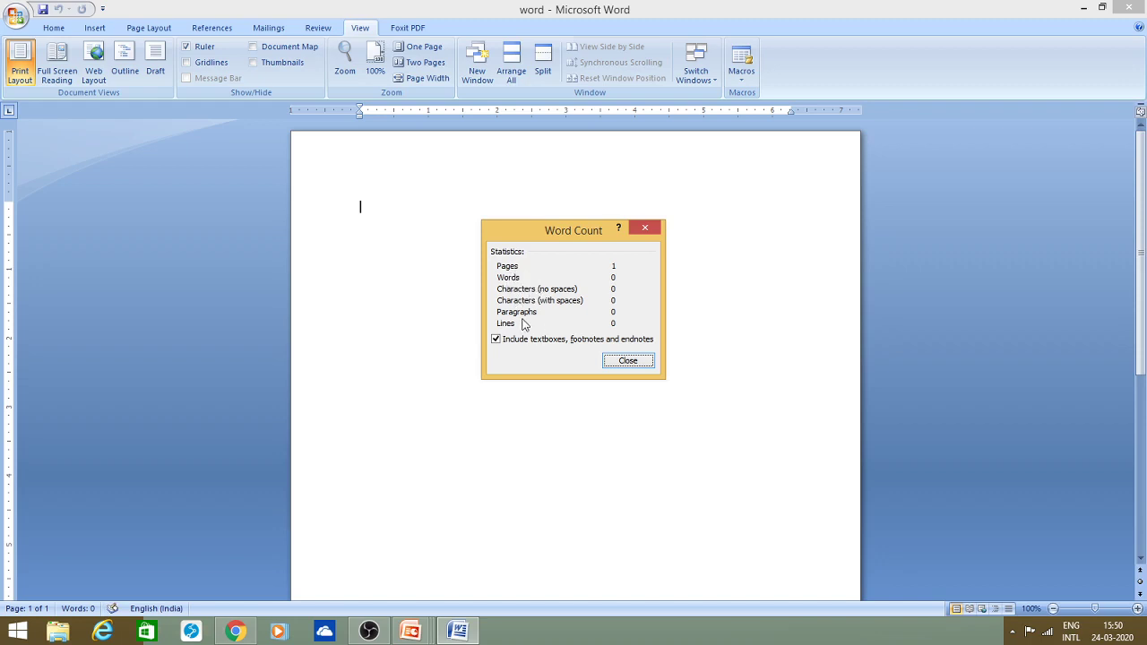
pyautogui.click(644, 227)
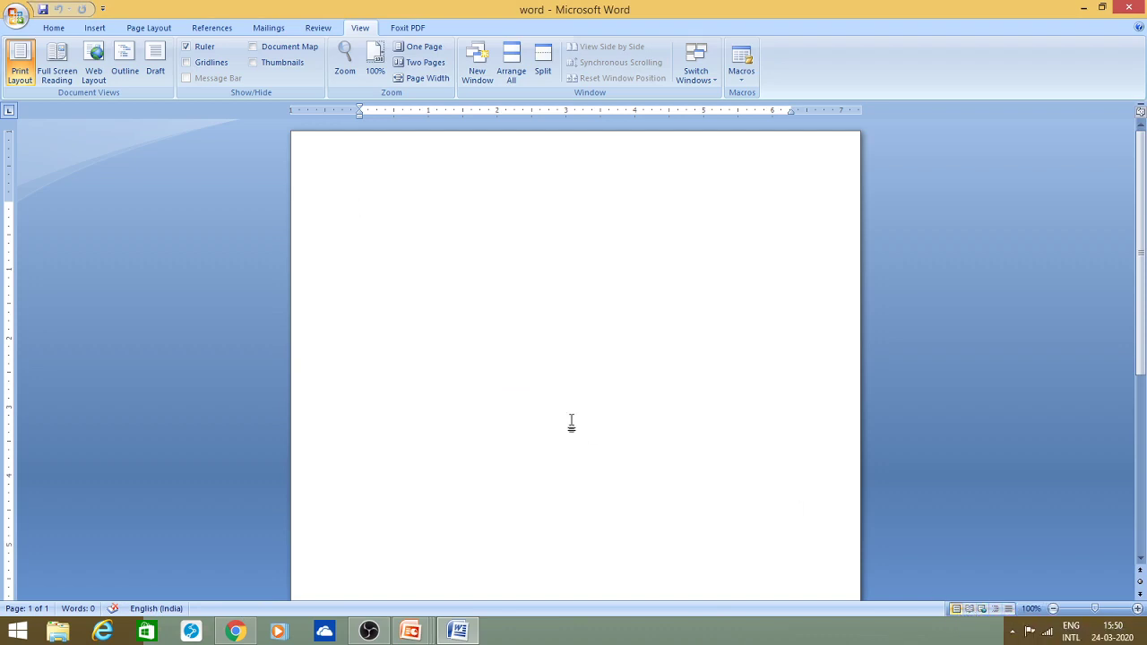
pyautogui.click(969, 609)
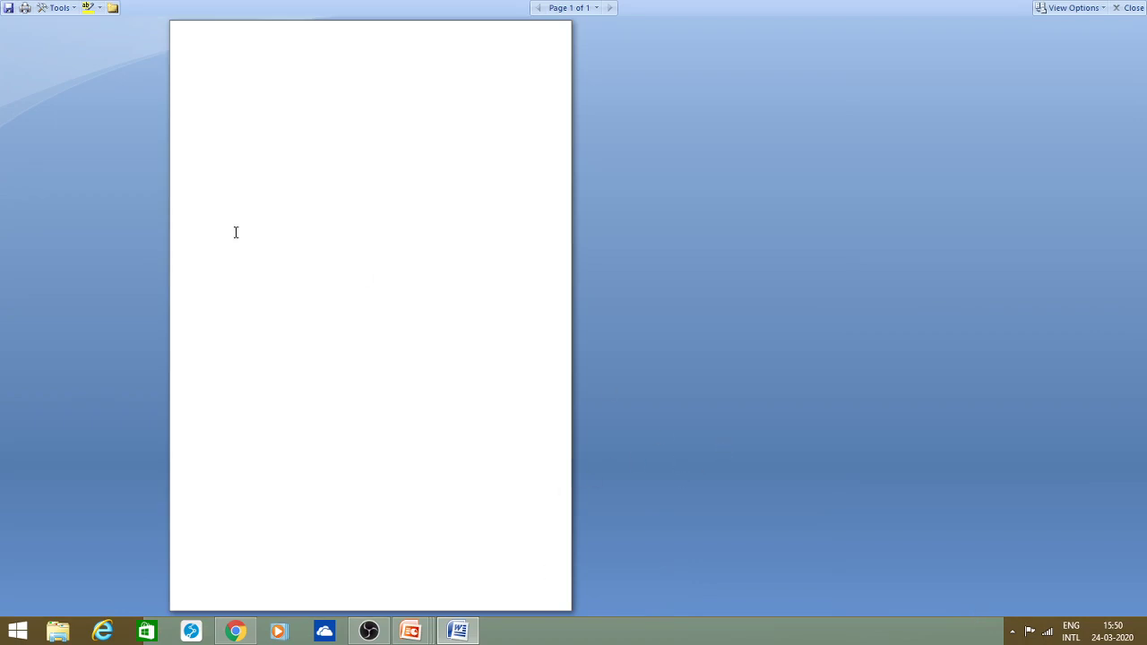
pyautogui.click(1130, 8)
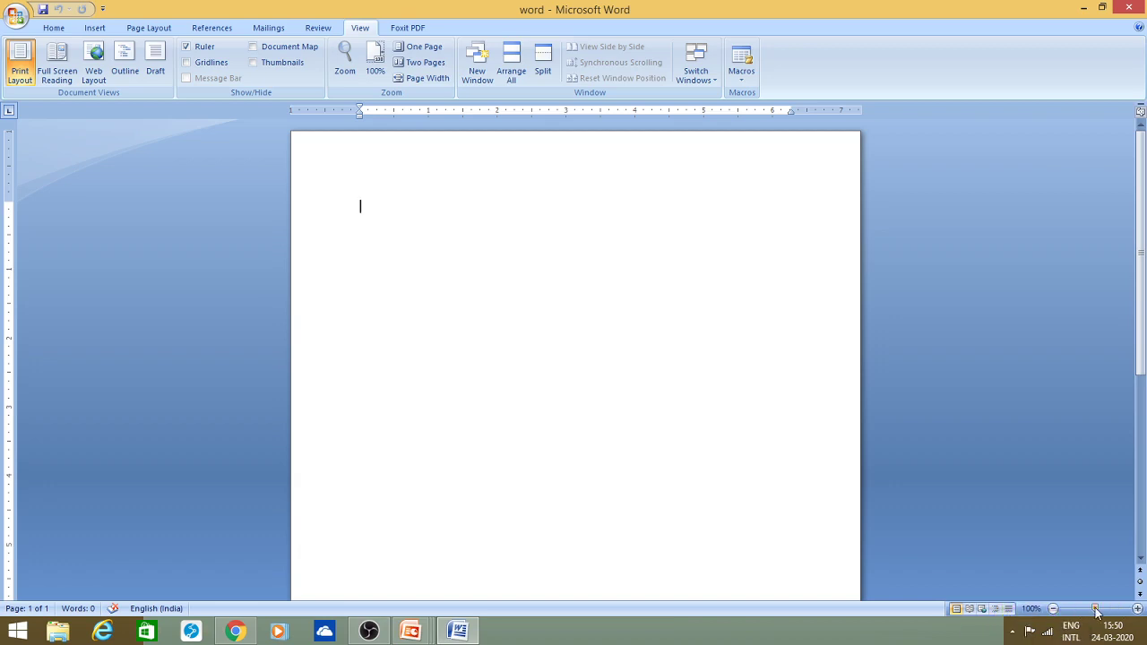
# - Zoom the page in to 130% and bring it back to 100%
pyautogui.click(1135, 609)
pyautogui.click(1135, 610)
pyautogui.click(1135, 609)
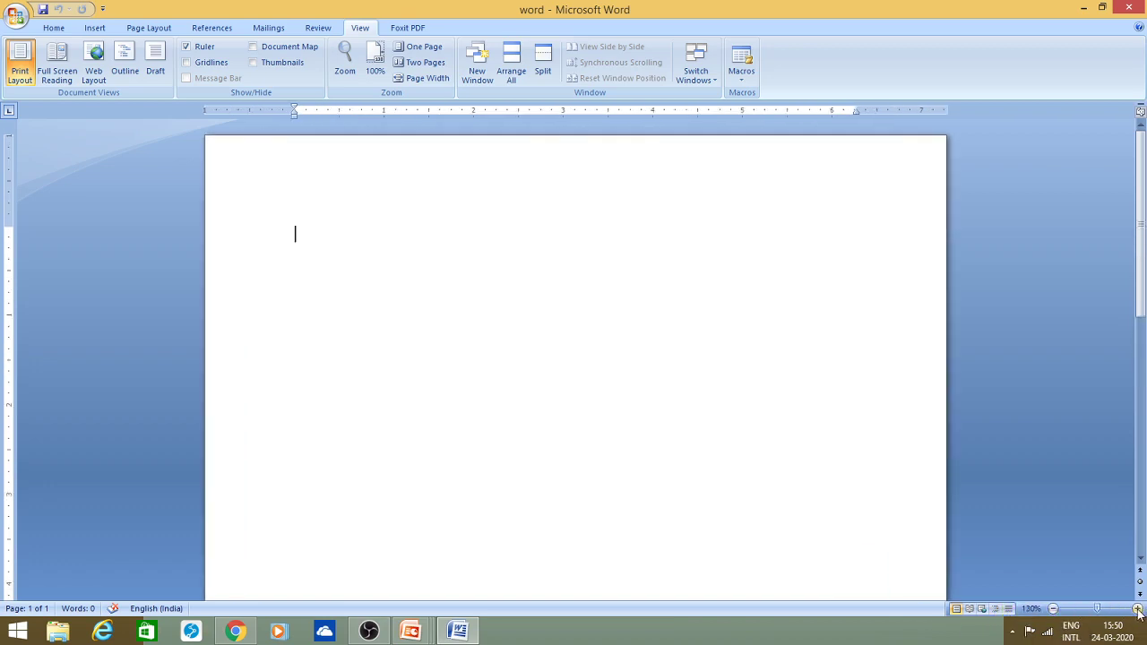
pyautogui.click(1053, 609)
pyautogui.click(1052, 609)
pyautogui.click(1052, 610)
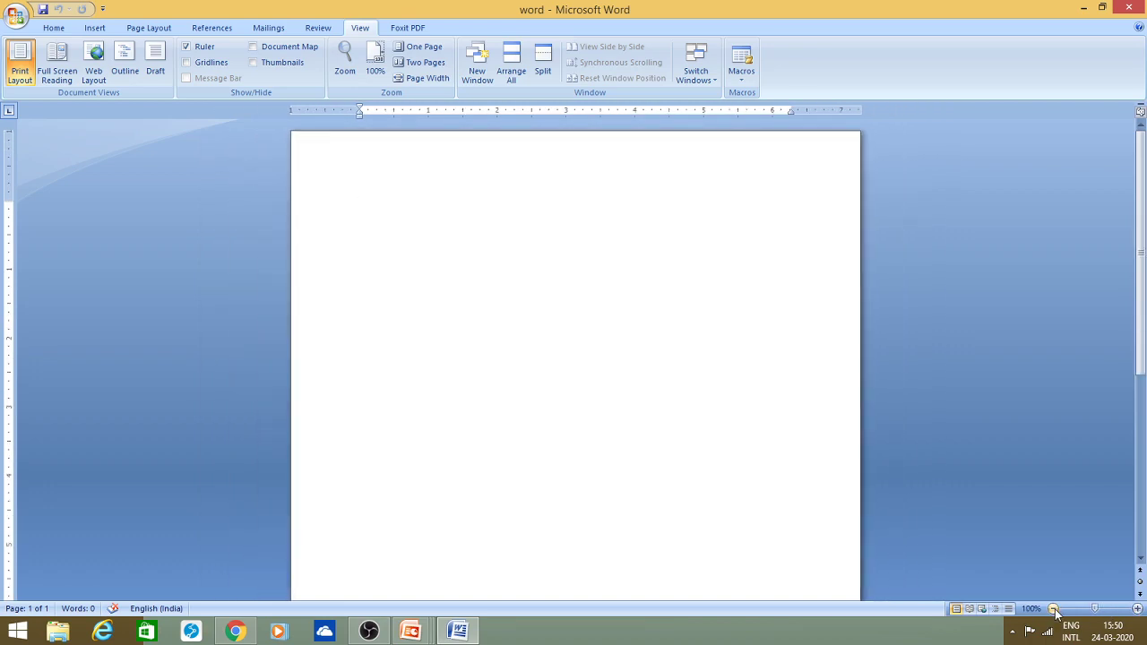
pyautogui.click(1054, 609)
pyautogui.click(1137, 609)
# - Browse the new-document template categories, including Cards, Financial Management, Forms, Holiday and Industry, and leave without creating a document
pyautogui.click(17, 18)
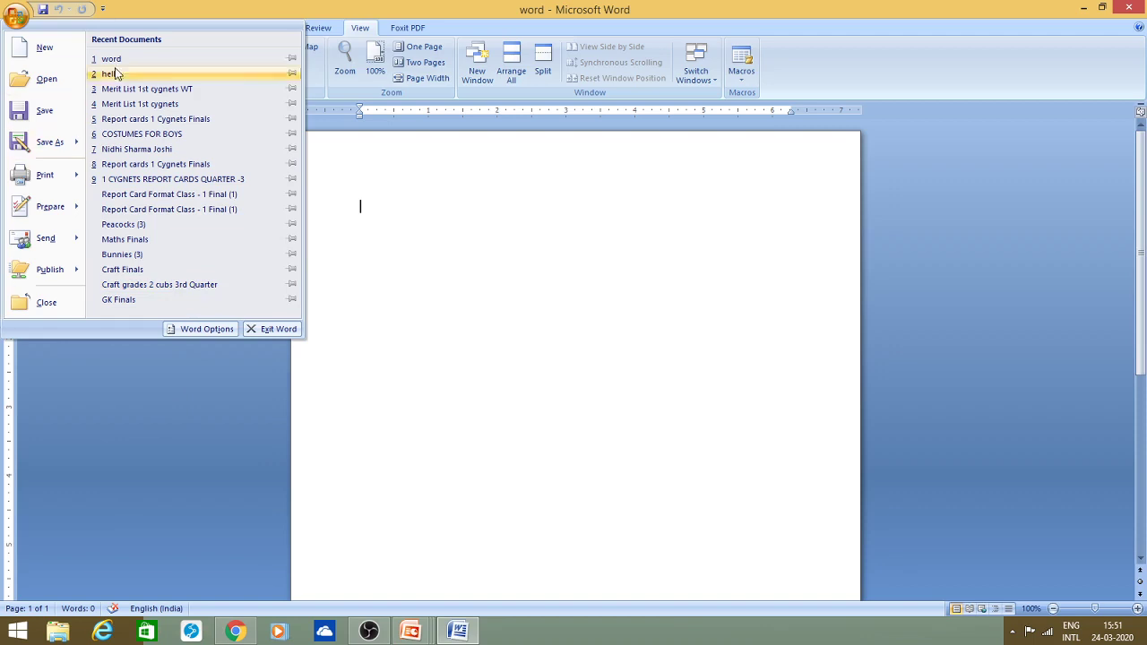
pyautogui.click(45, 50)
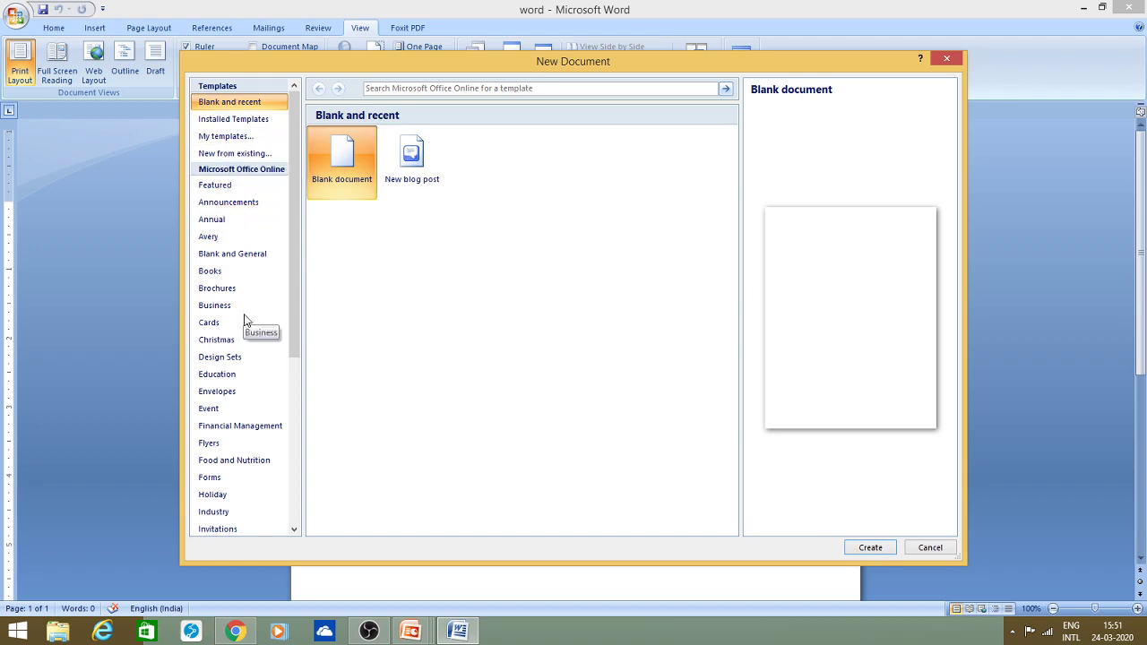
pyautogui.click(211, 323)
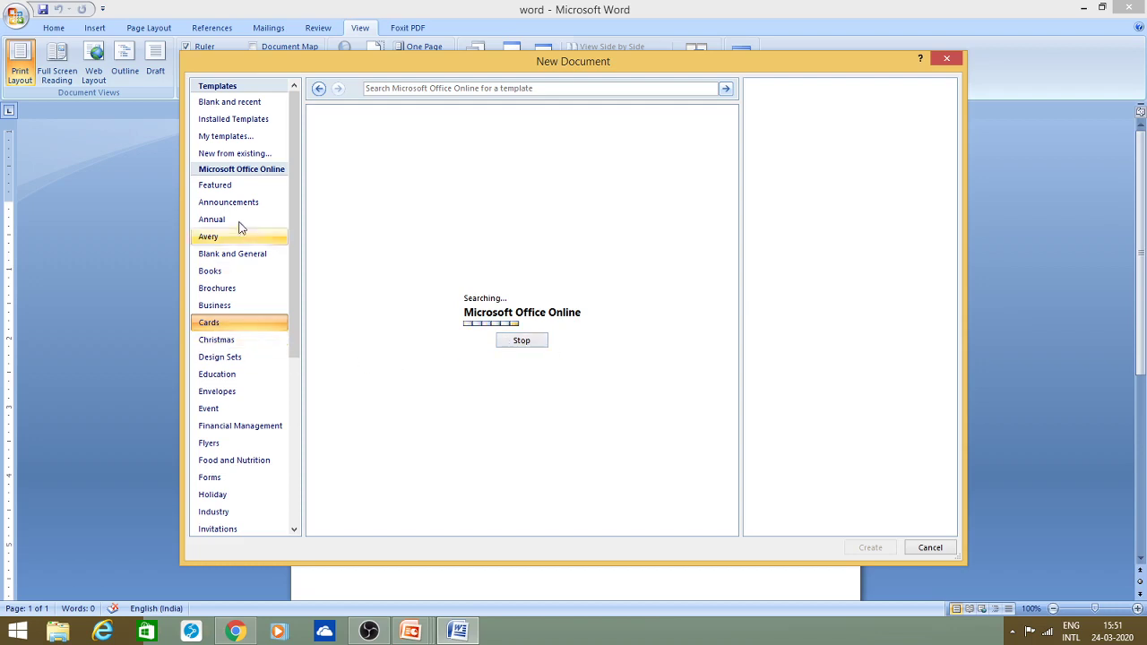
pyautogui.click(244, 434)
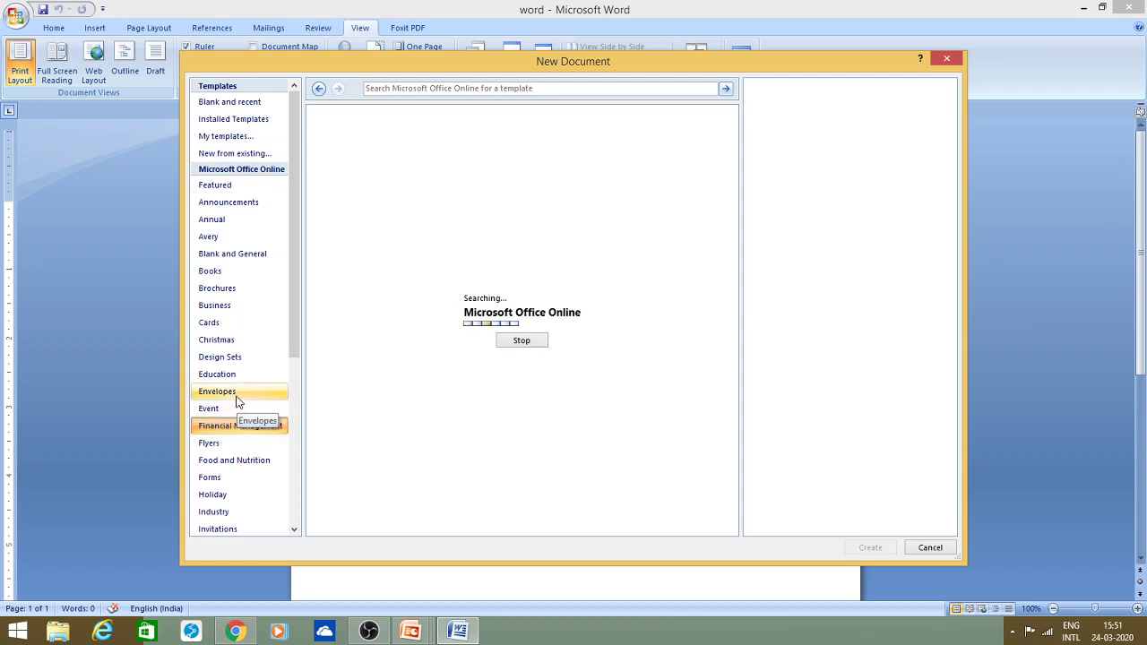
pyautogui.click(235, 395)
pyautogui.click(227, 478)
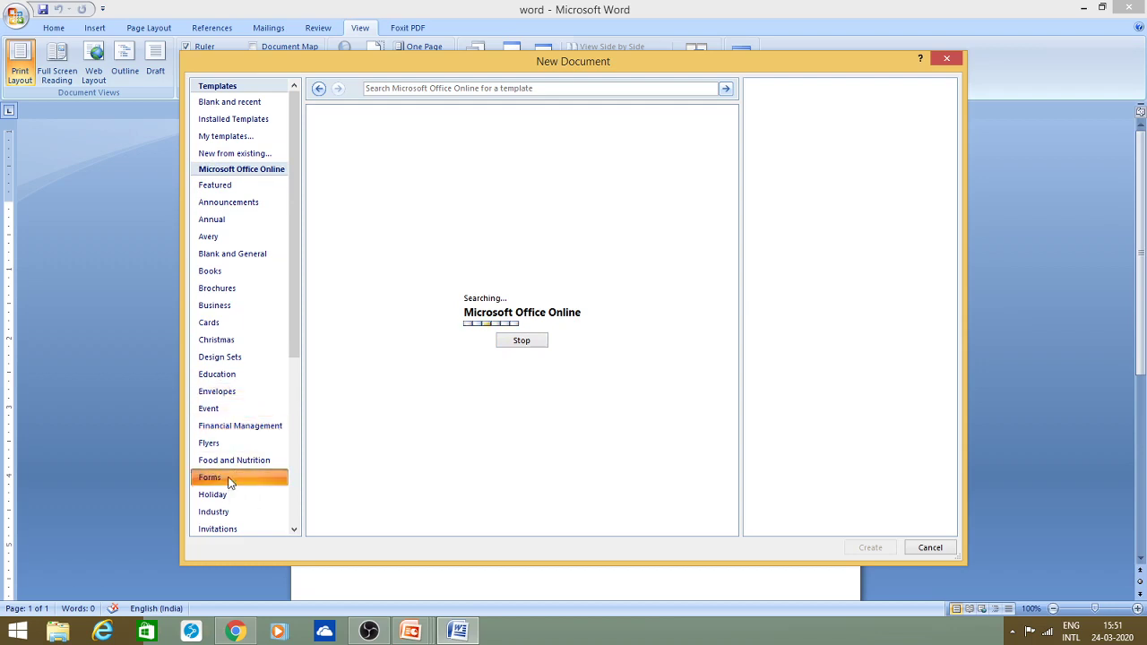
pyautogui.click(239, 498)
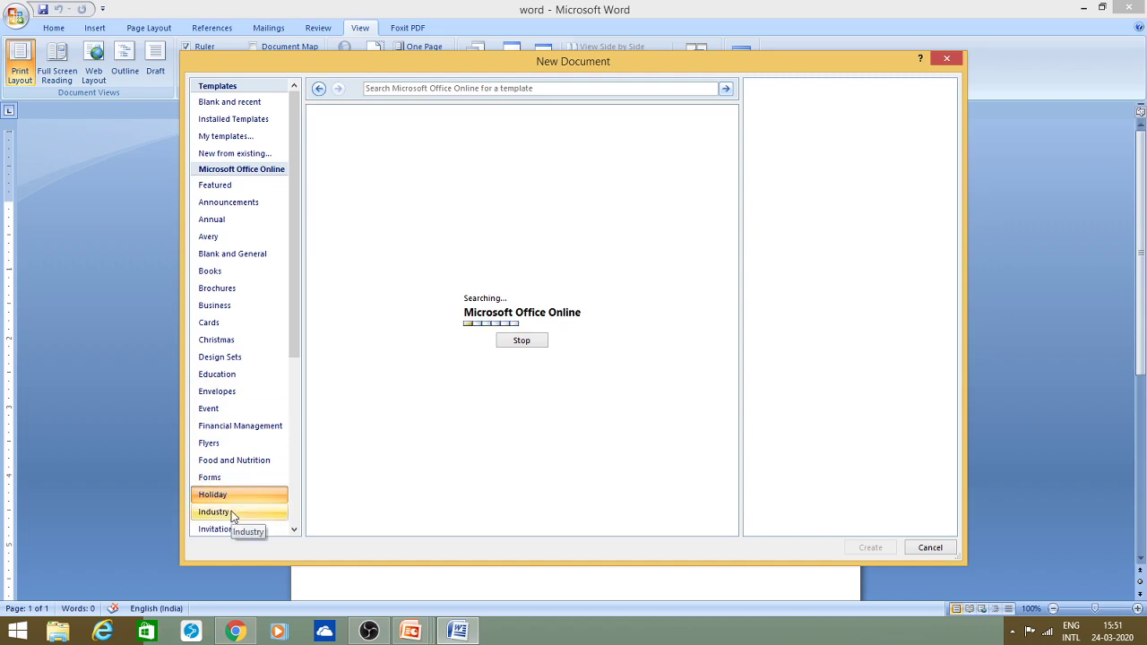
pyautogui.click(231, 511)
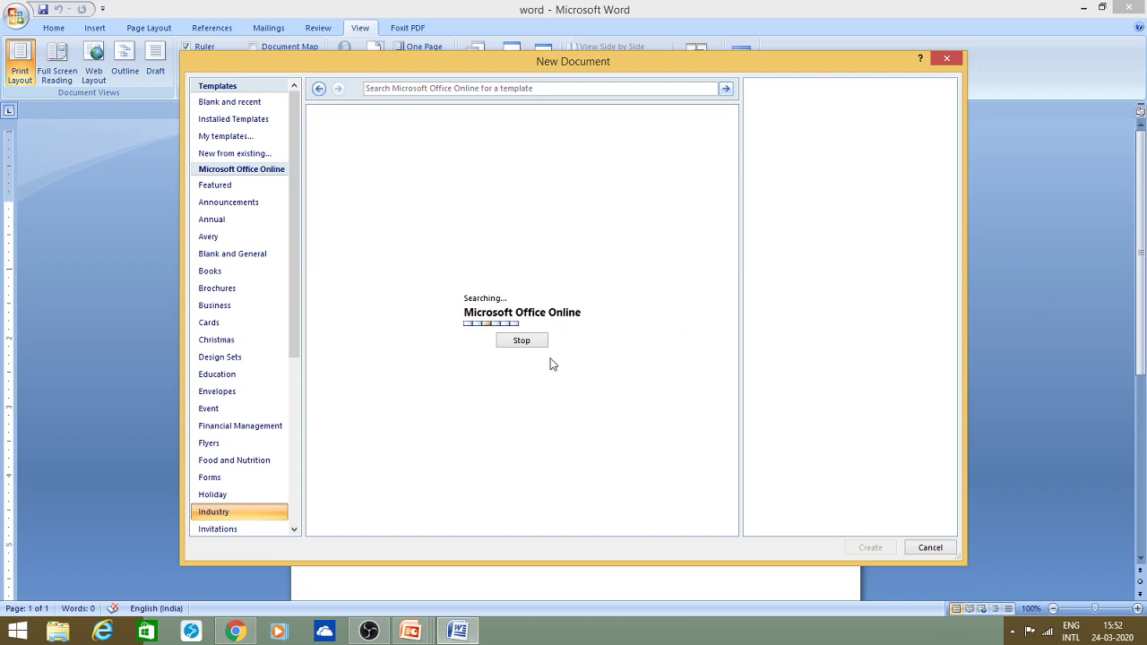
pyautogui.click(222, 104)
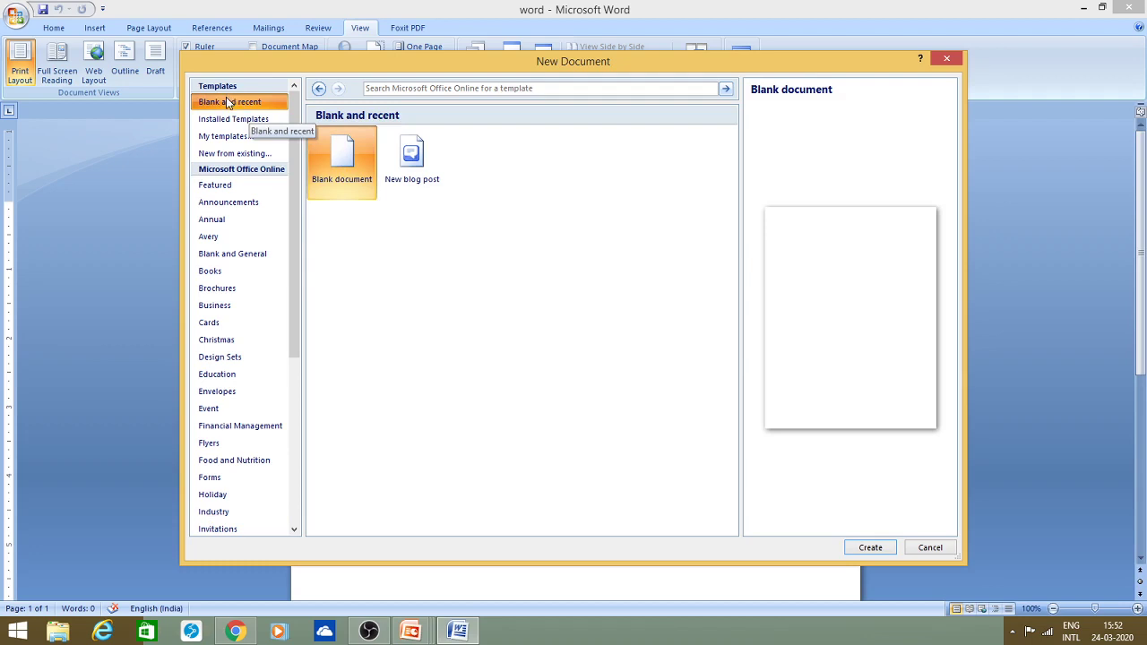
pyautogui.click(946, 58)
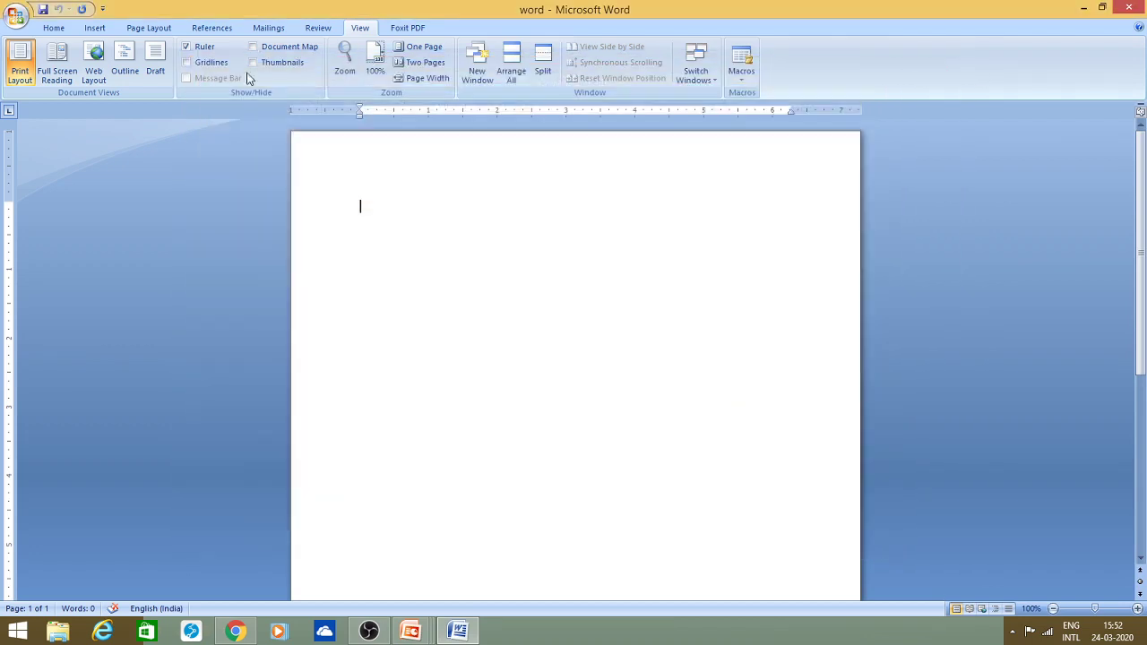
# - Create a new blank document and close it again to return to the "word" document
pyautogui.click(18, 18)
pyautogui.click(463, 188)
pyautogui.click(15, 21)
pyautogui.click(15, 20)
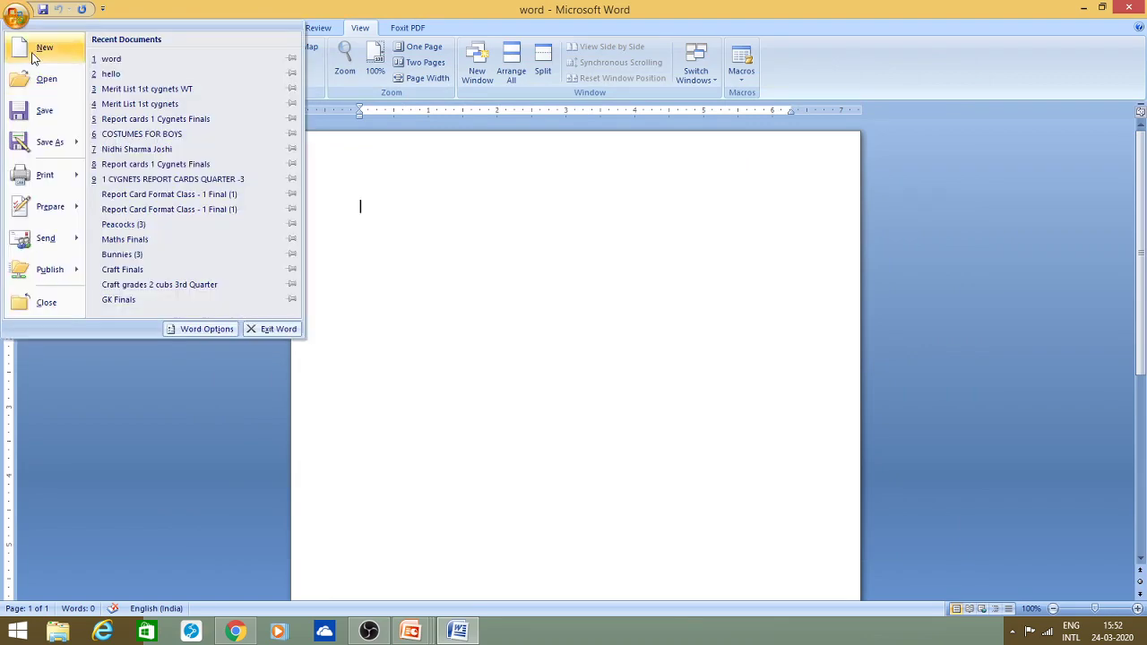
pyautogui.click(40, 51)
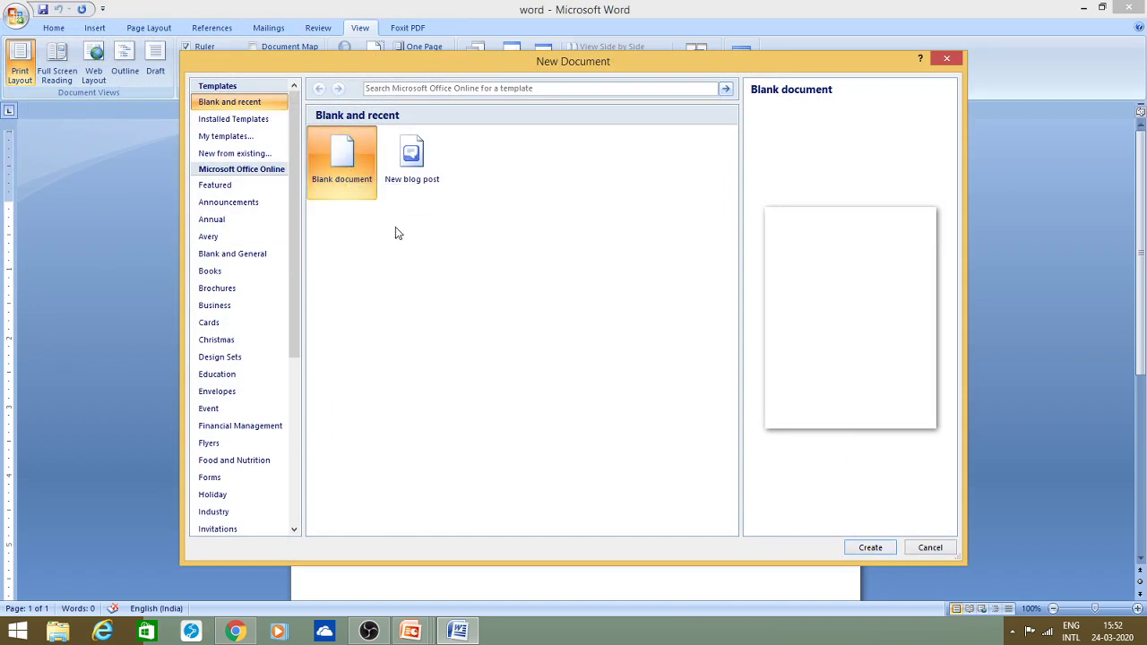
pyautogui.click(870, 547)
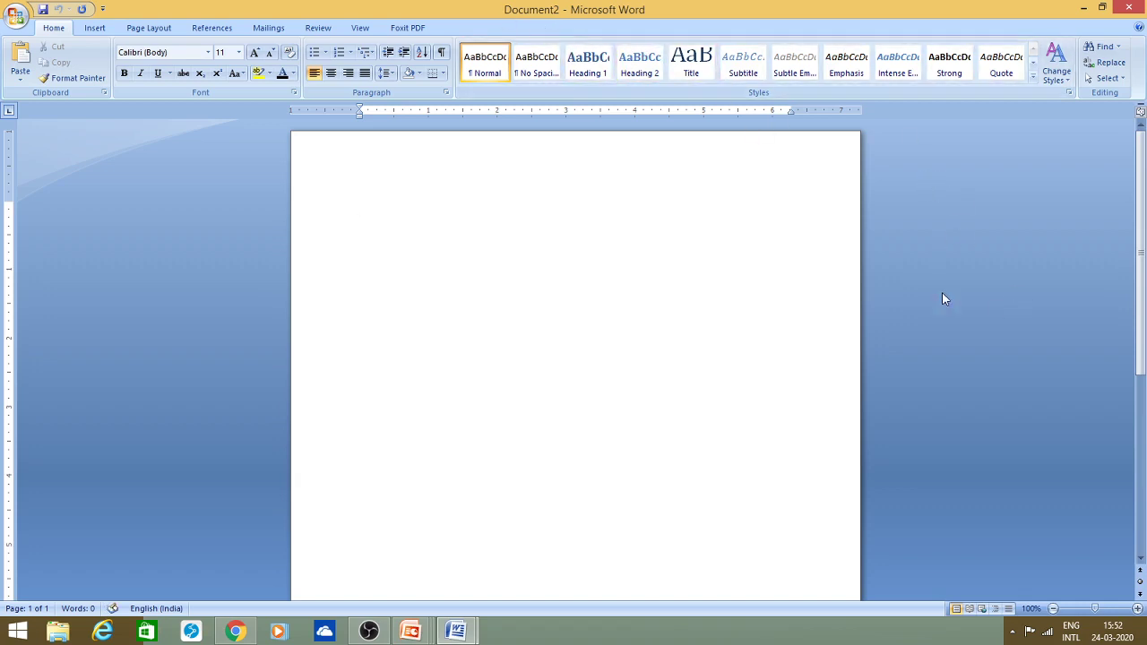
pyautogui.click(1130, 9)
# - Open the "9 CORE STEPS" document from the Documents folder
pyautogui.click(16, 18)
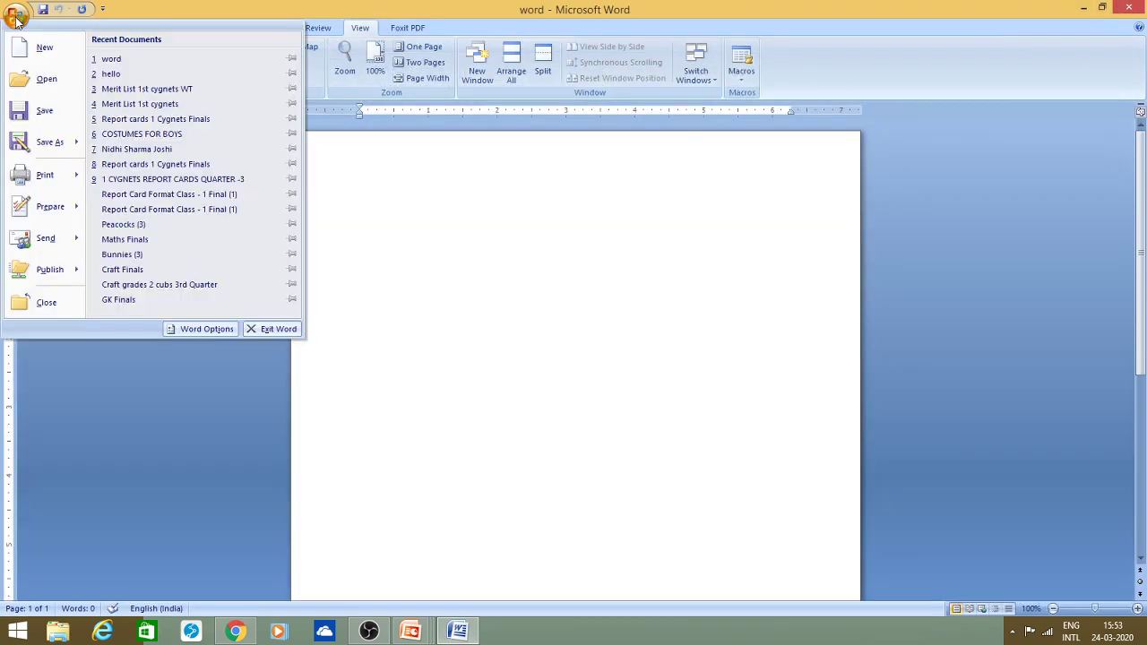
pyautogui.click(36, 83)
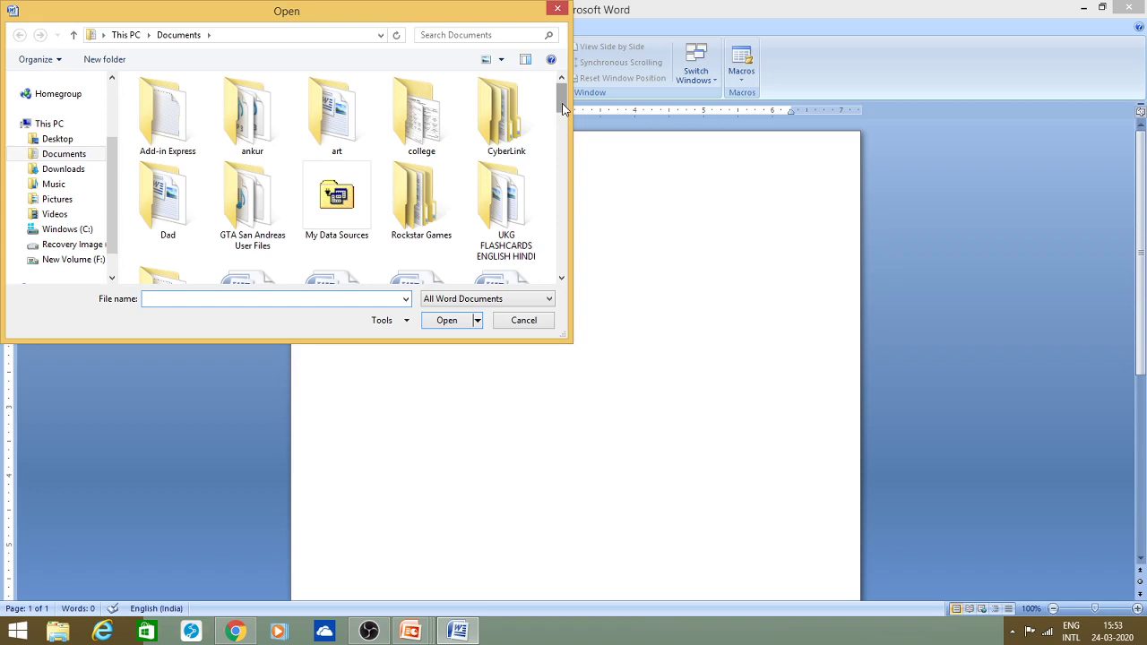
pyautogui.scroll(-2, 551, 112)
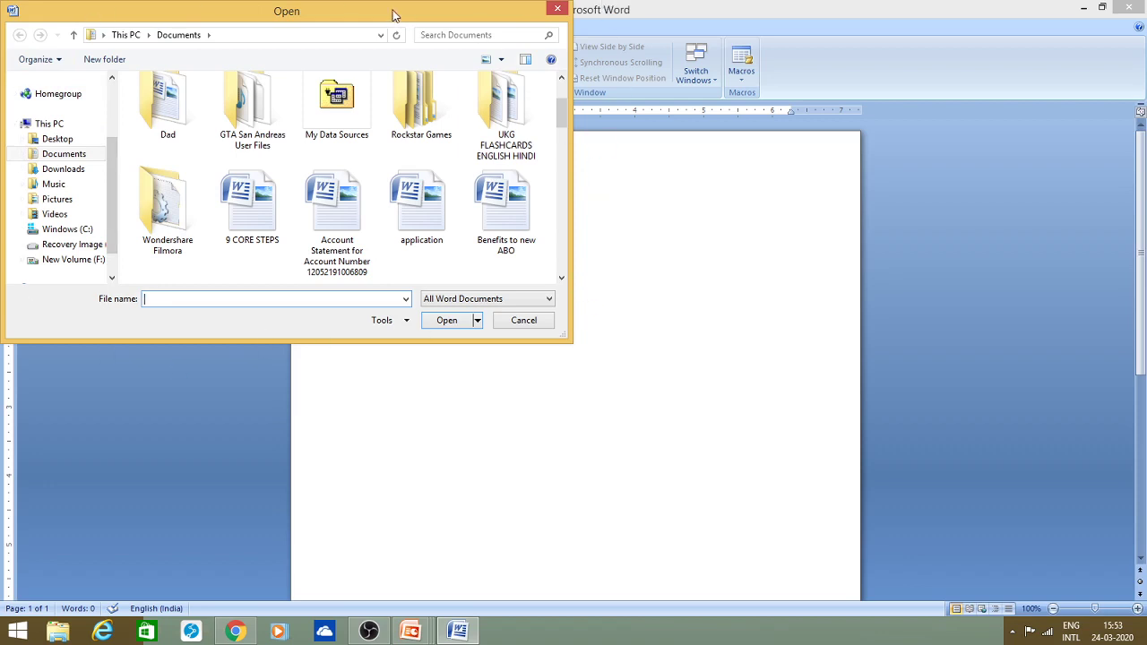
pyautogui.moveTo(392, 14); pyautogui.dragTo(515, 22)
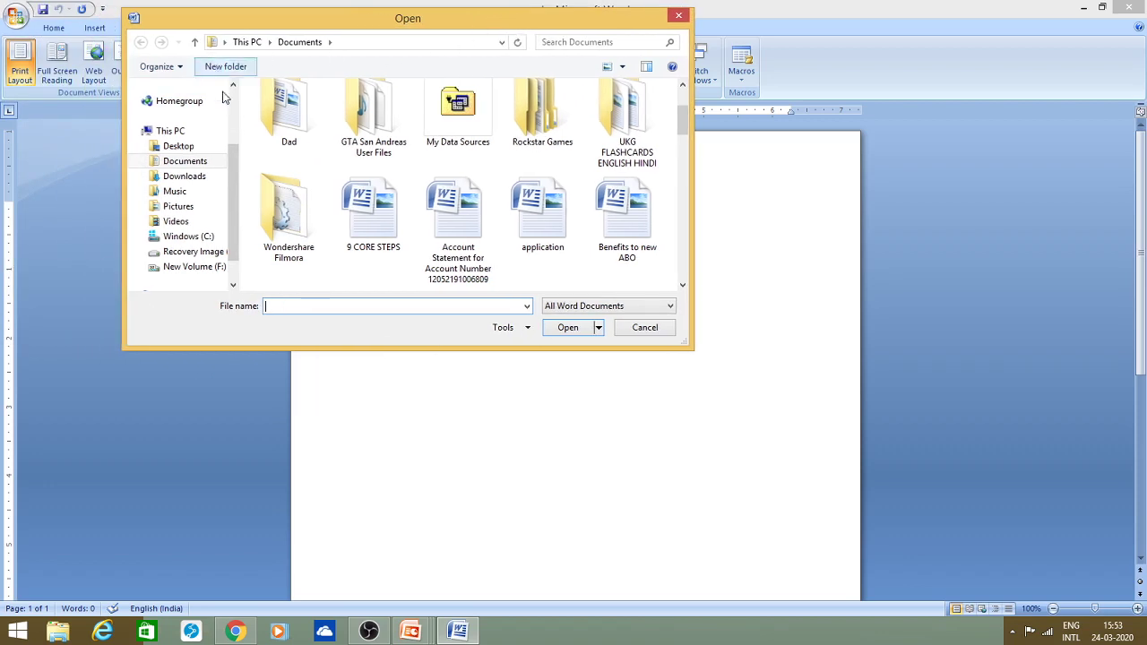
pyautogui.scroll(-1, 224, 179)
pyautogui.scroll(1, 218, 135)
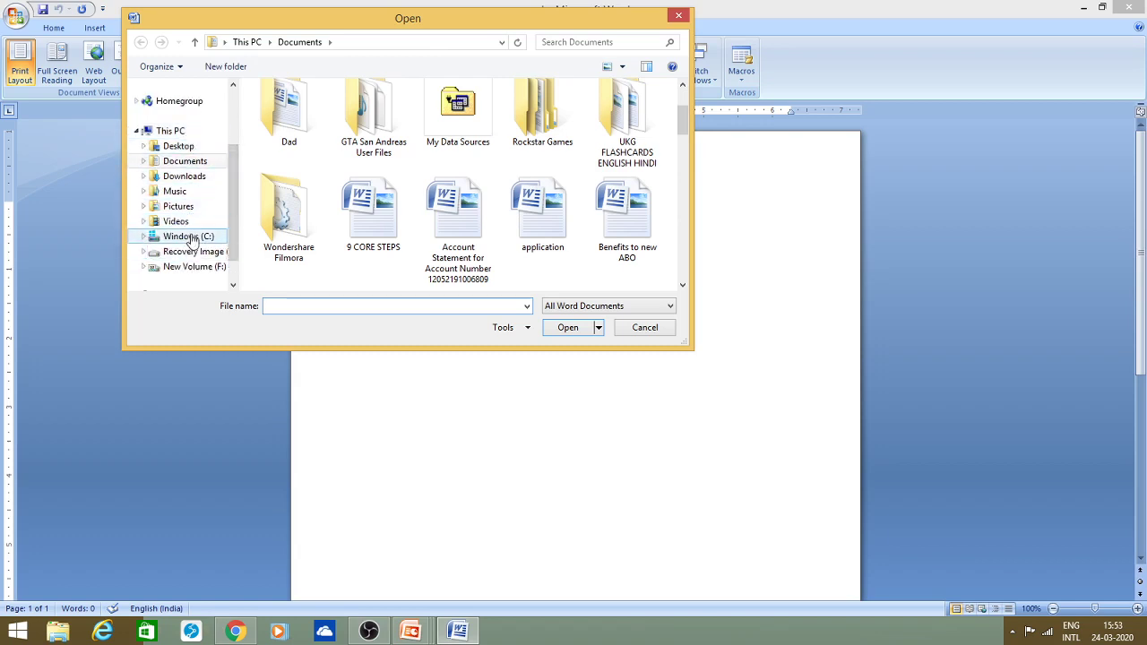
pyautogui.click(183, 163)
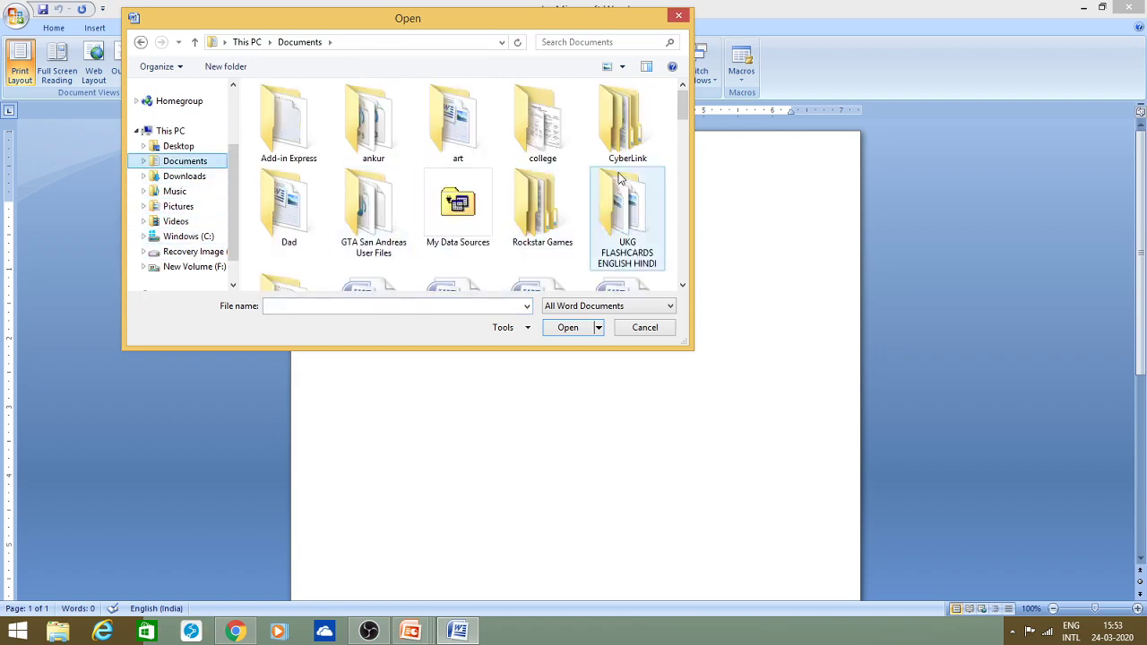
pyautogui.scroll(-2, 687, 117)
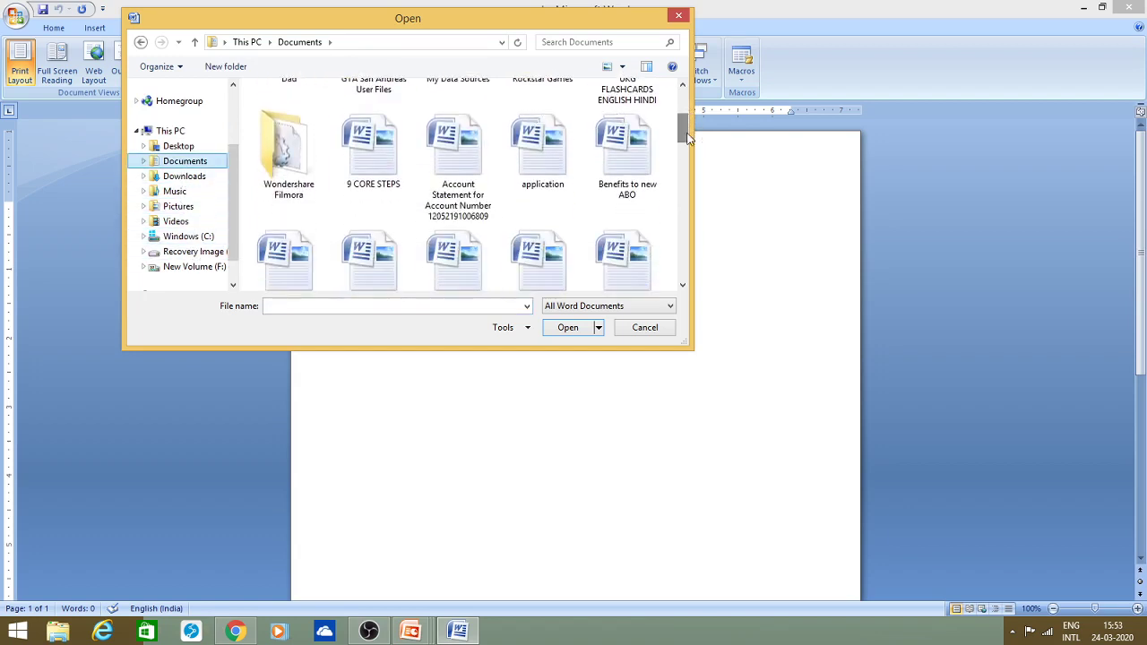
pyautogui.click(359, 170)
pyautogui.click(561, 329)
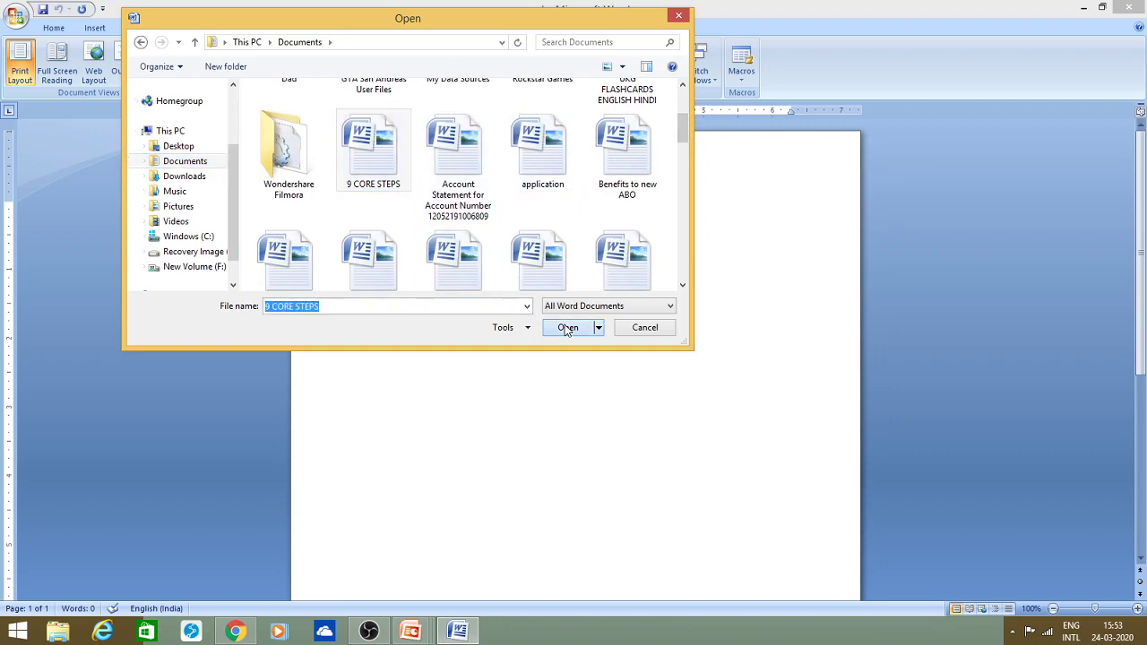
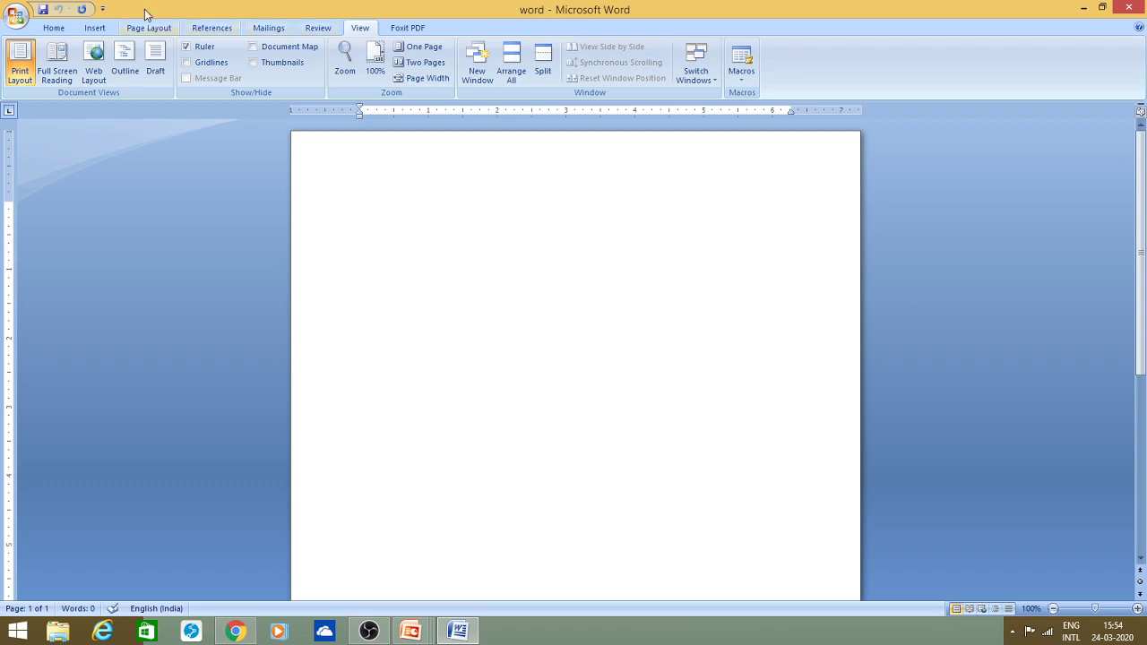
# - Save the "word" document and review the Save As file name and file type choices, leaving without saving a copy
pyautogui.click(16, 16)
pyautogui.click(32, 114)
pyautogui.click(17, 18)
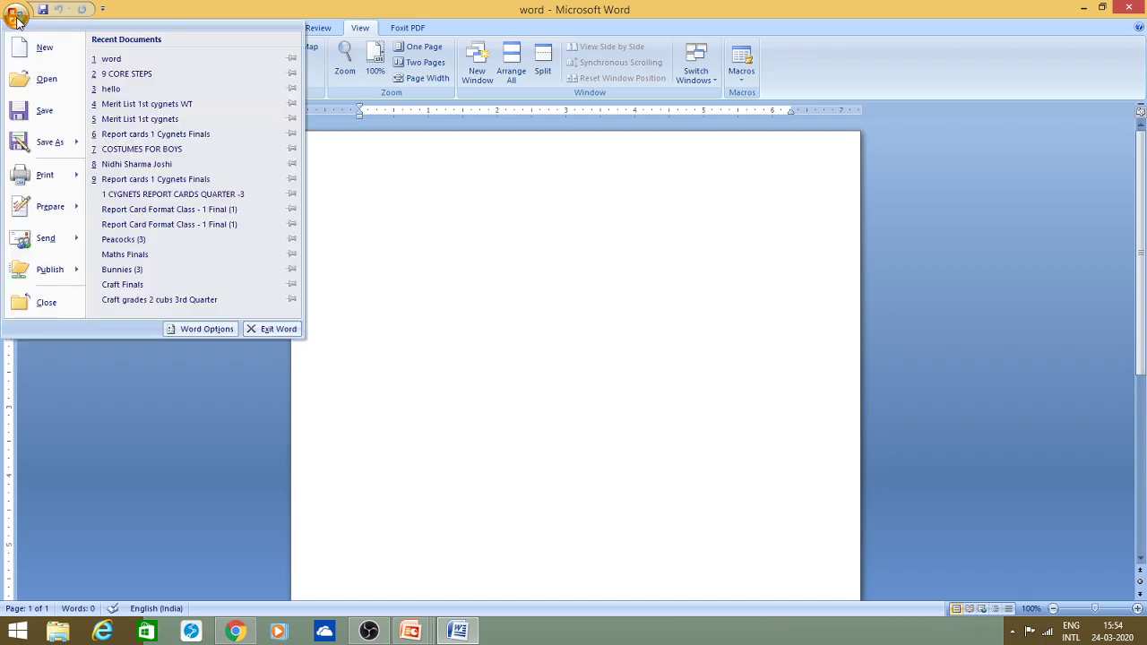
pyautogui.click(49, 142)
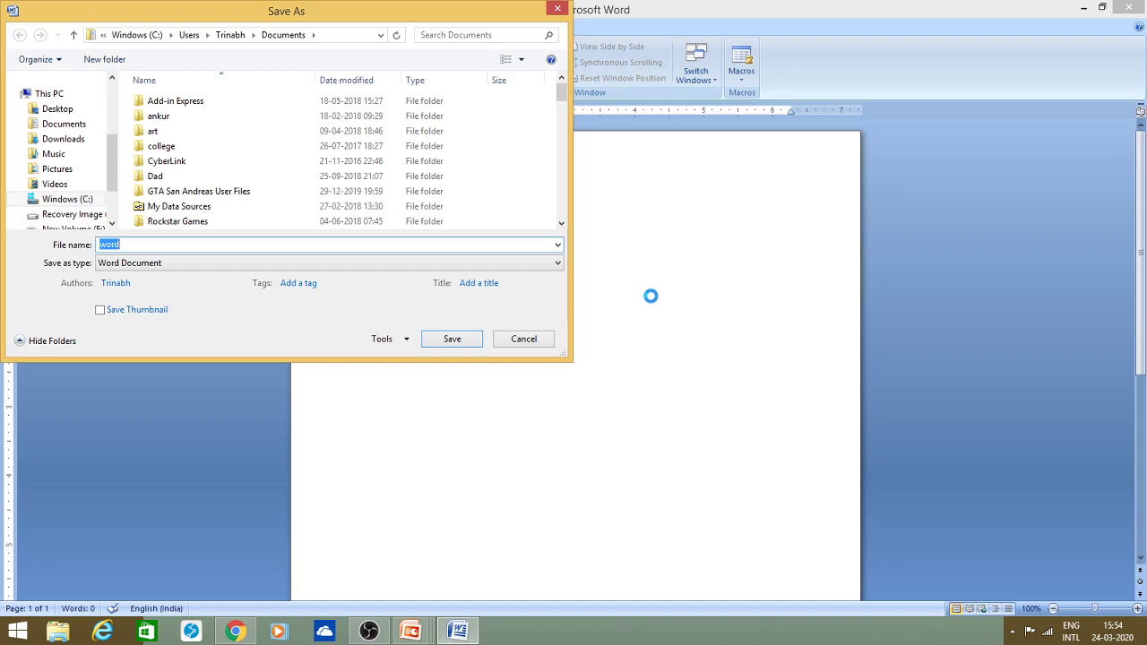
pyautogui.click(141, 243)
pyautogui.click(178, 263)
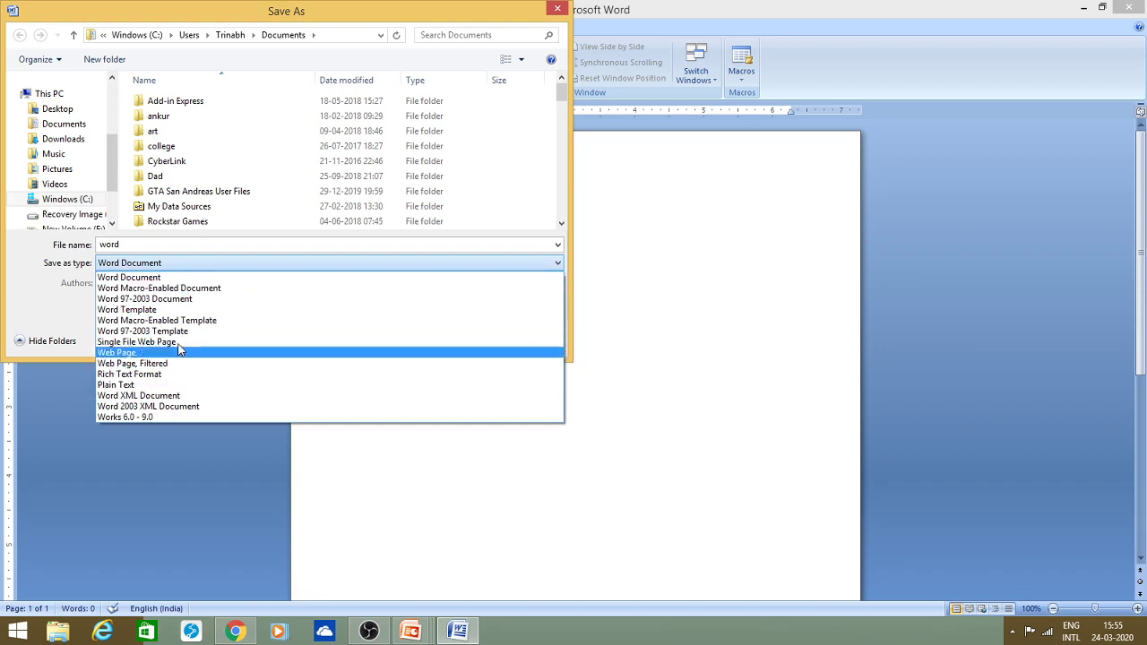
pyautogui.click(197, 262)
pyautogui.click(124, 244)
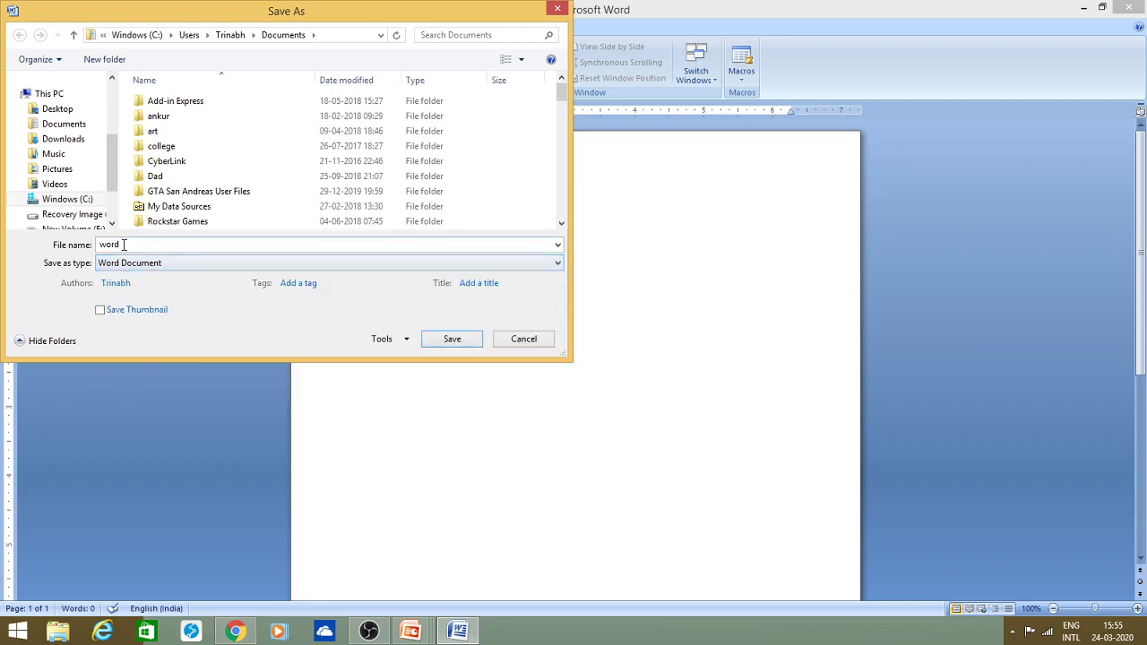
pyautogui.doubleClick(123, 243)
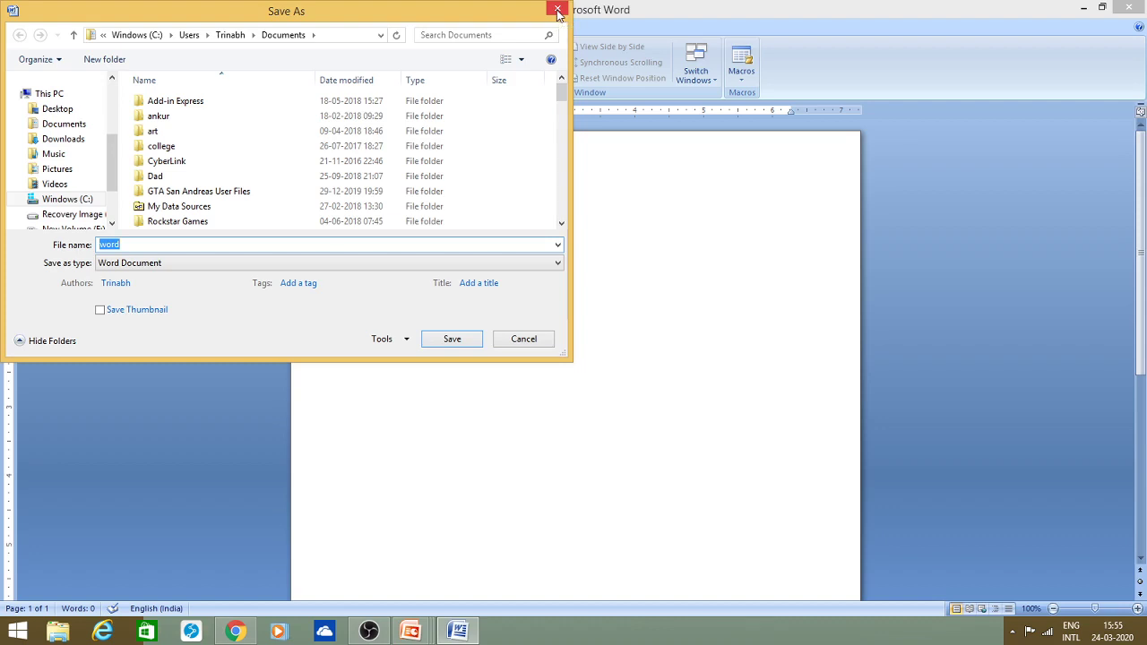
pyautogui.click(557, 11)
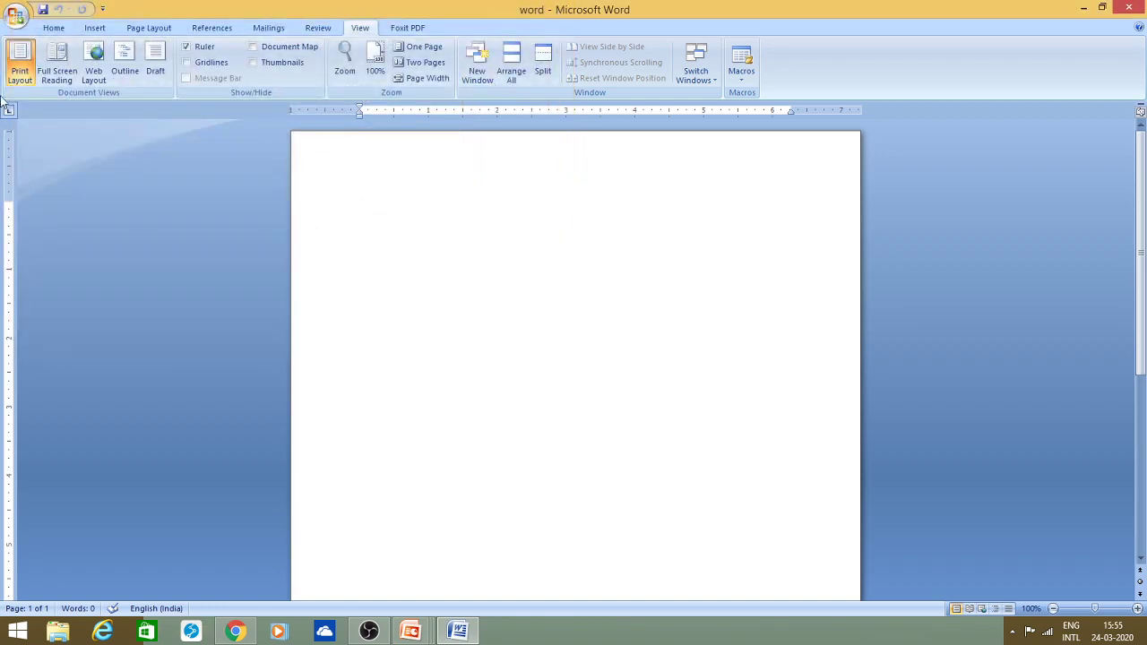
# - Check the Save As file types again, cancel, and look over the formats offered for saving a copy
pyautogui.click(17, 18)
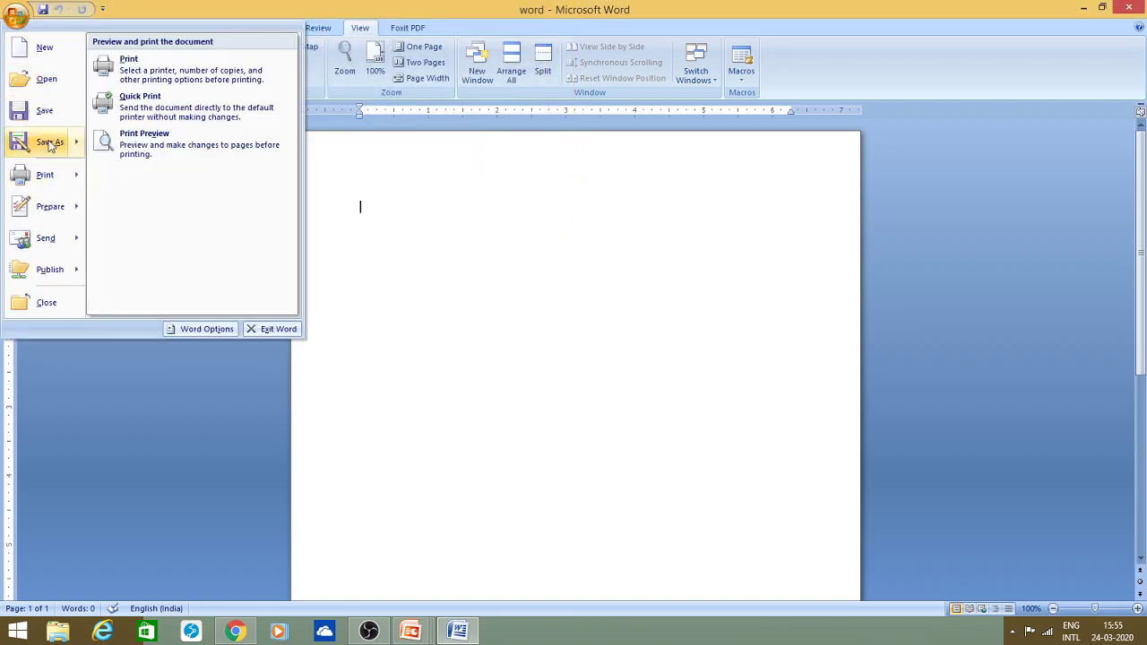
pyautogui.moveTo(49, 143)
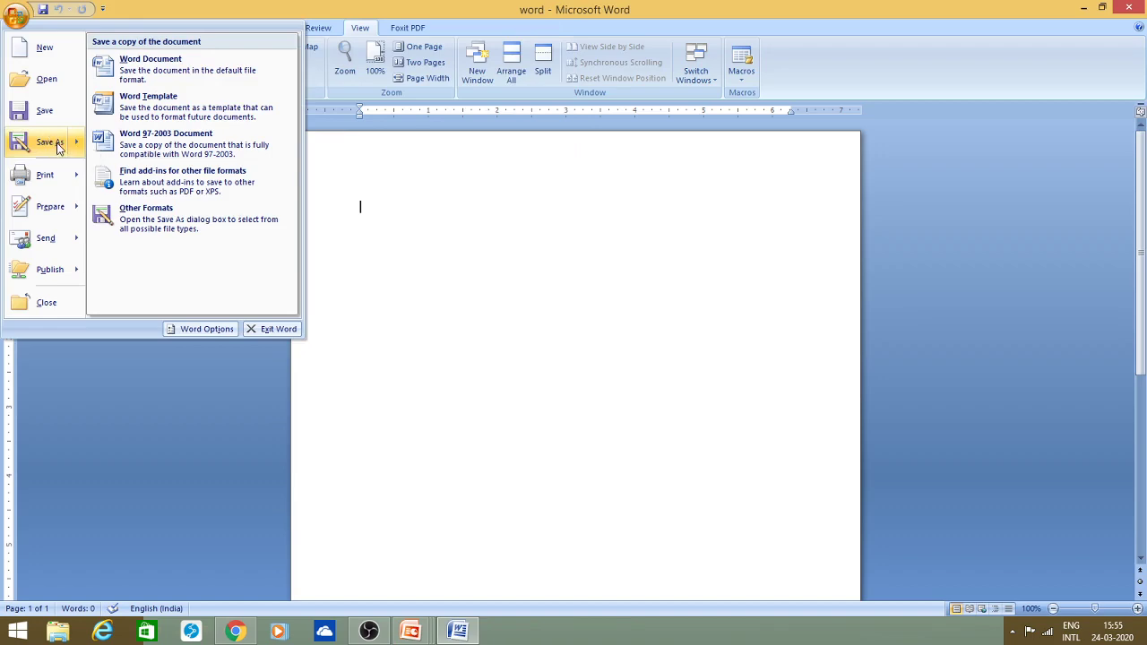
pyautogui.click(56, 147)
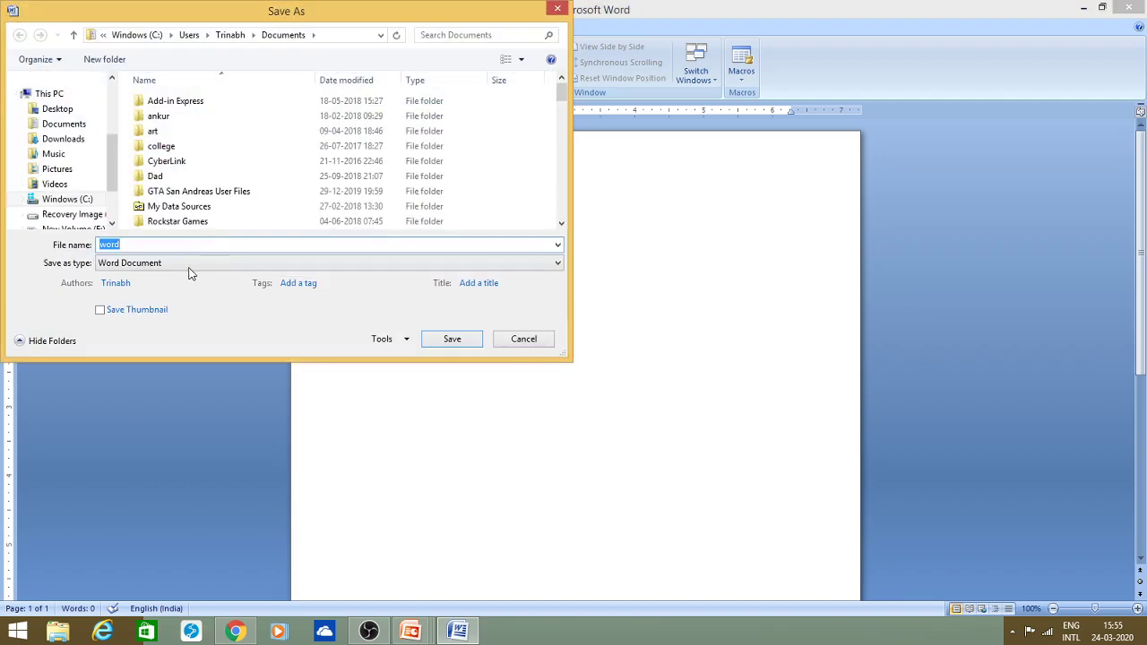
pyautogui.click(177, 263)
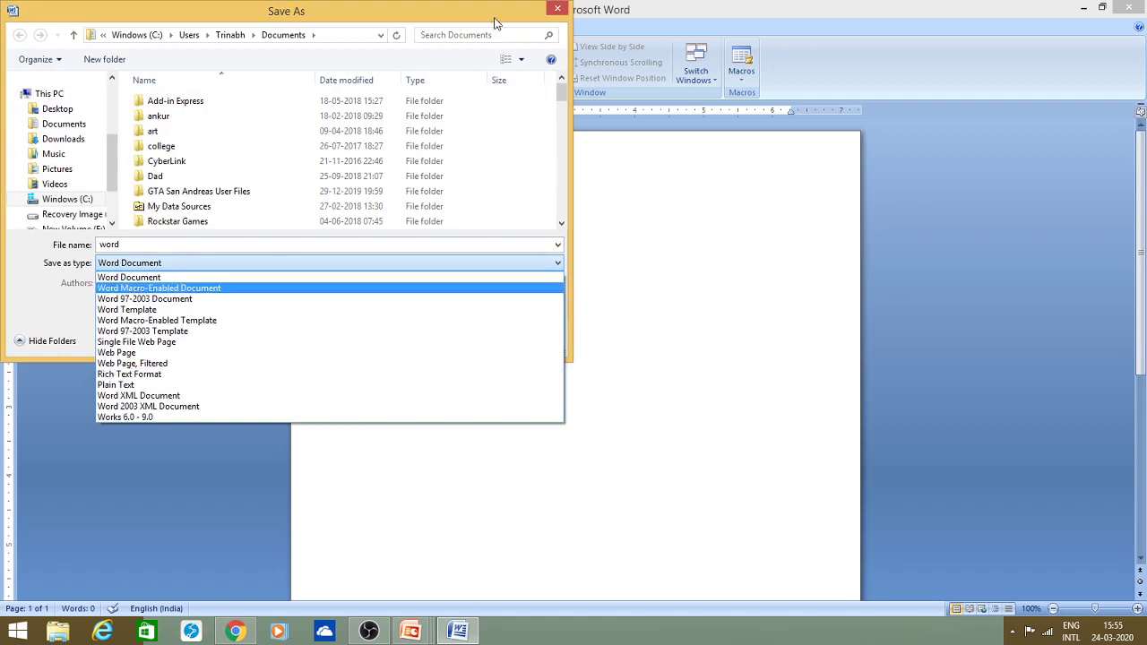
pyautogui.click(559, 10)
pyautogui.click(559, 10)
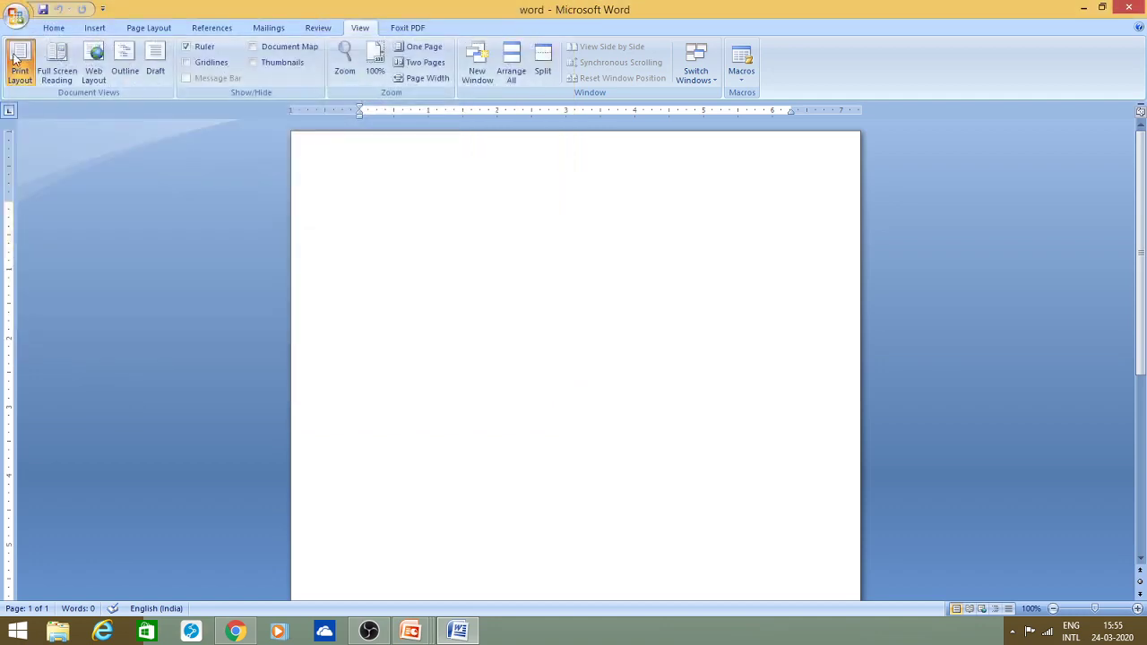
pyautogui.click(18, 25)
pyautogui.moveTo(45, 146)
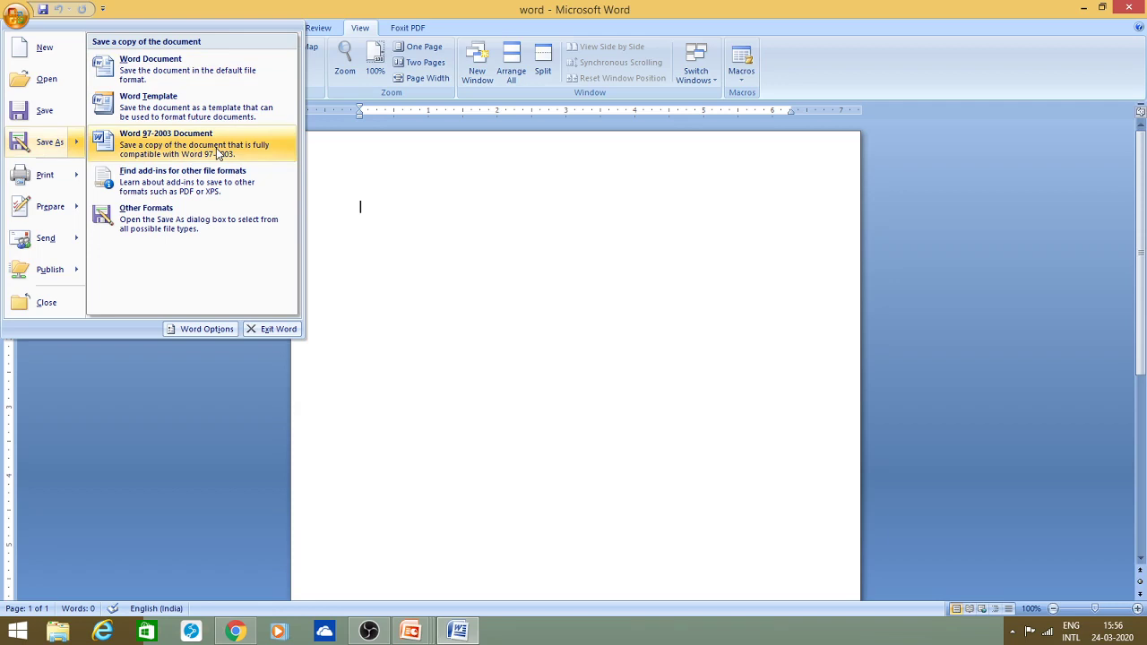
# - Review the print settings and available printers, choose EPSON L220 Series, and cancel without printing
pyautogui.moveTo(42, 184)
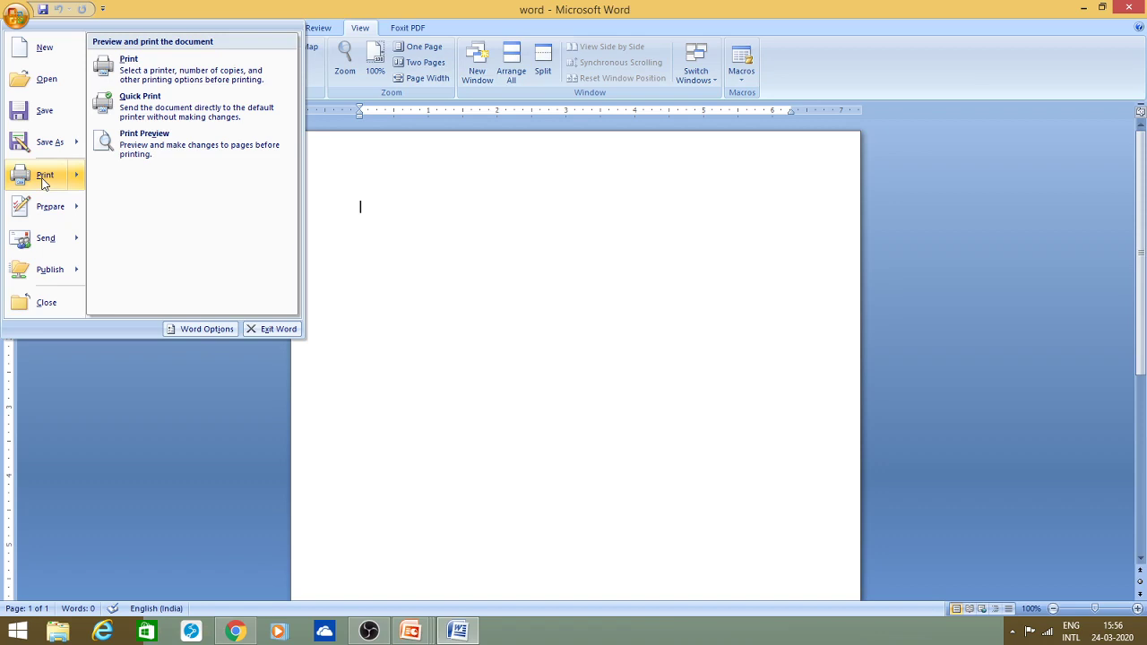
pyautogui.click(127, 65)
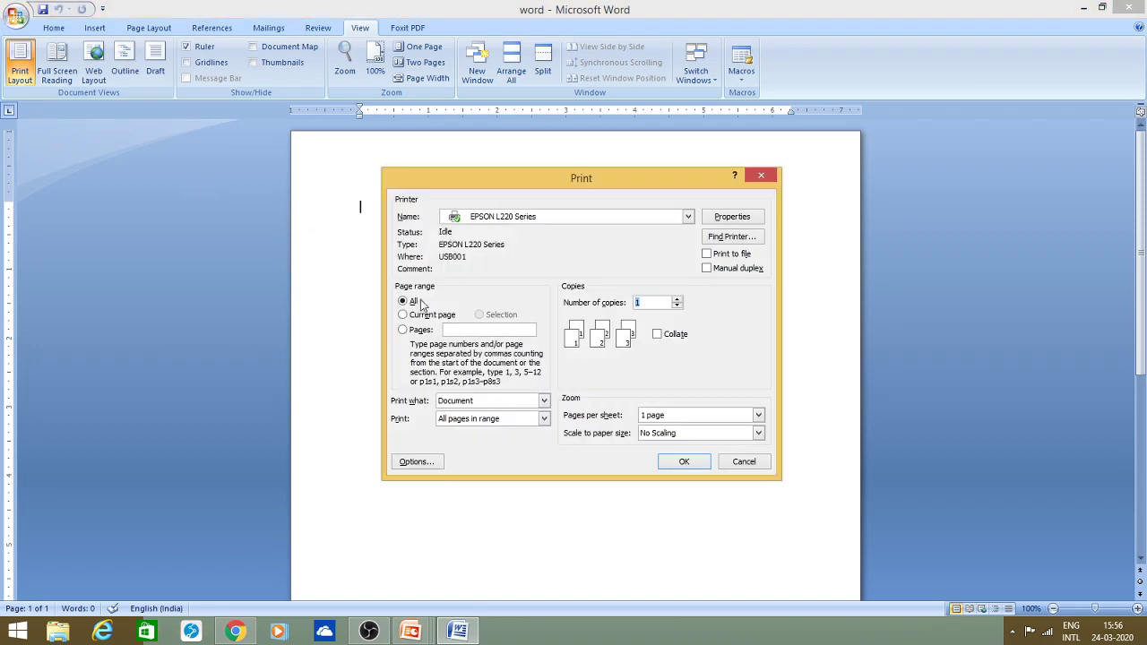
pyautogui.click(483, 220)
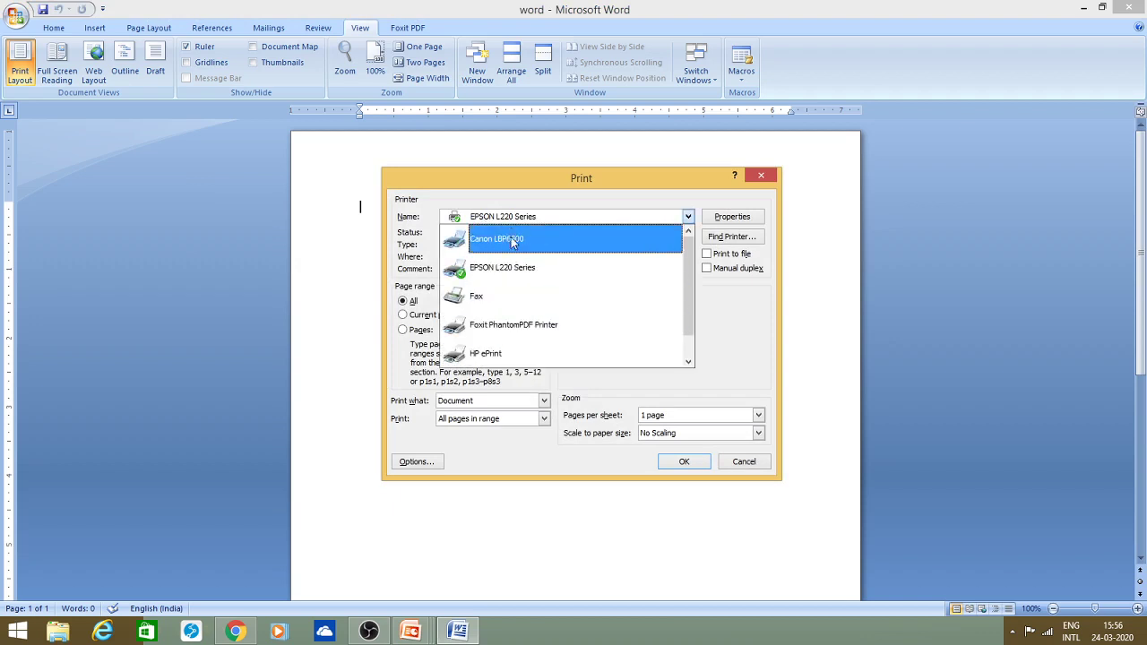
pyautogui.click(506, 266)
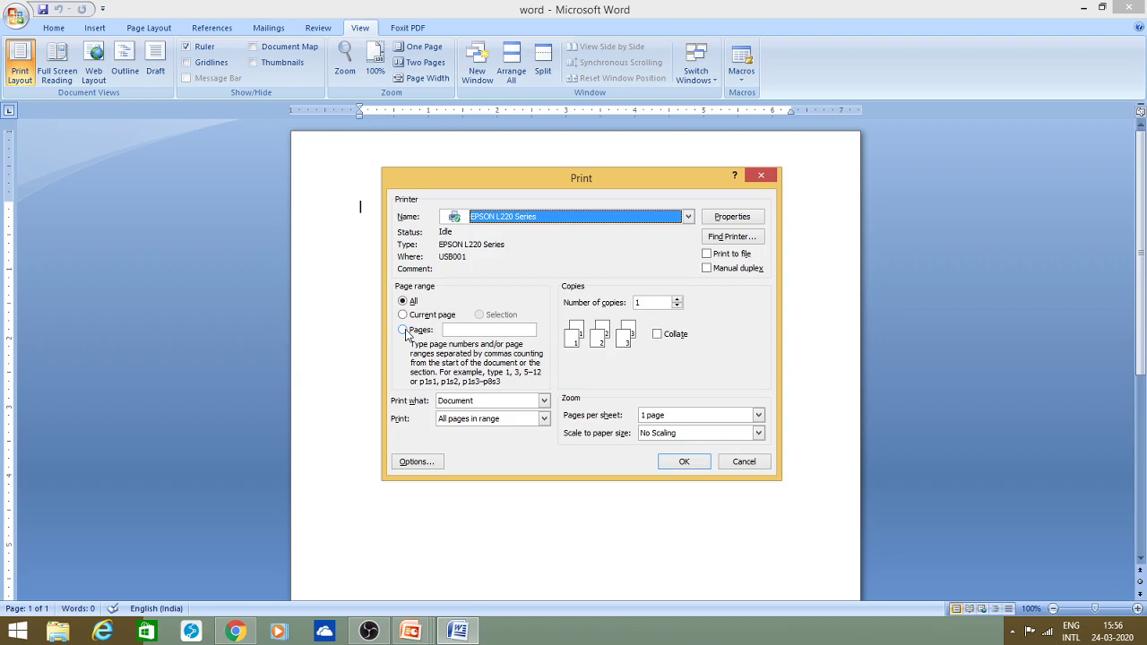
pyautogui.click(744, 462)
# - Look over the Prepare, Send and Publish options, and close the "word" document while keeping Word running
pyautogui.click(14, 20)
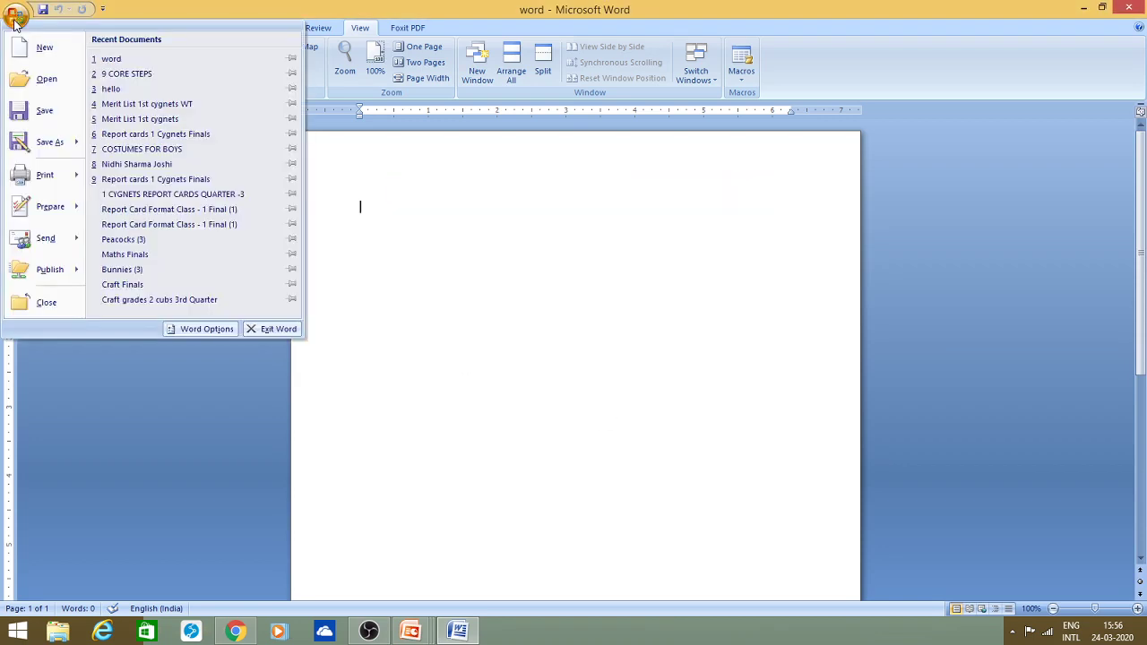
pyautogui.moveTo(49, 217)
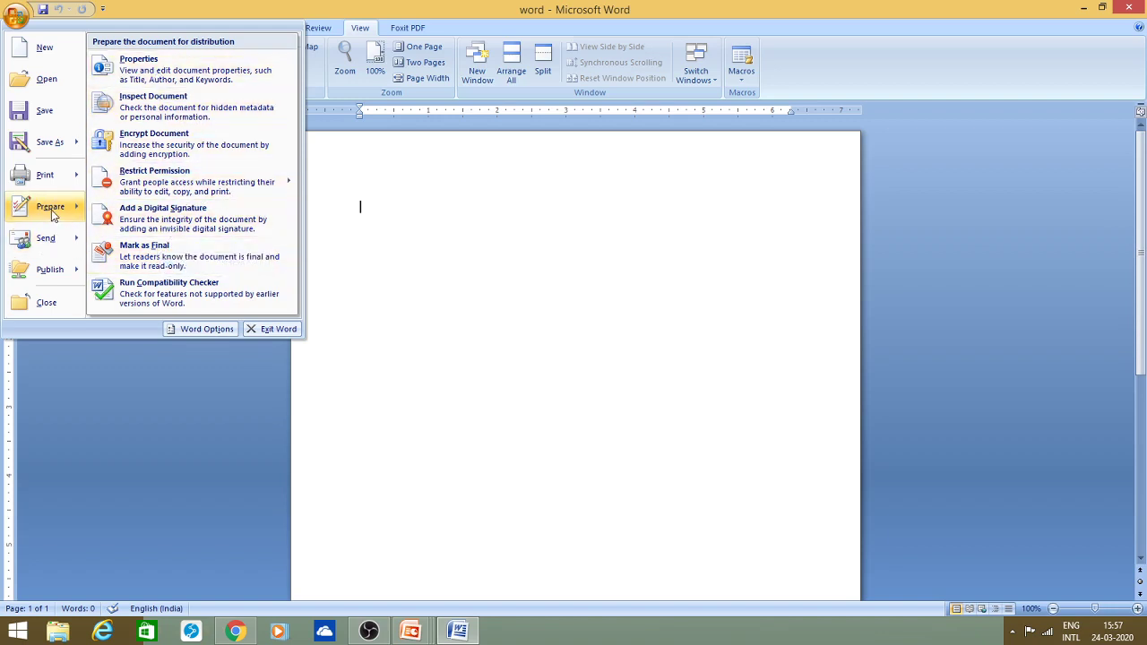
pyautogui.moveTo(46, 240)
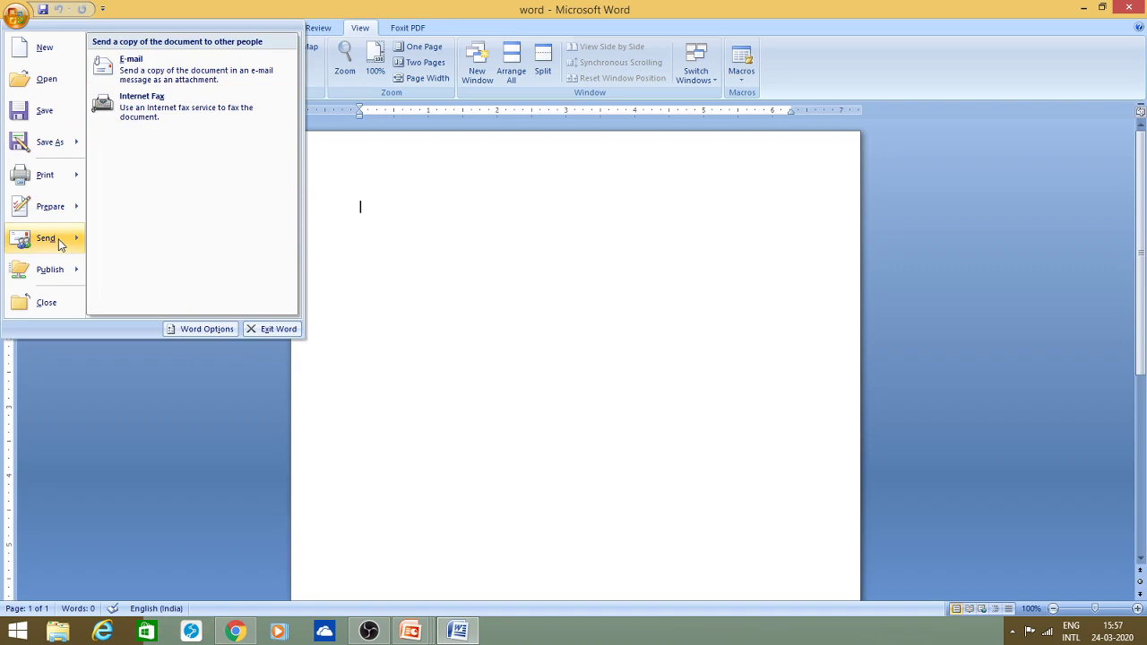
pyautogui.moveTo(52, 282)
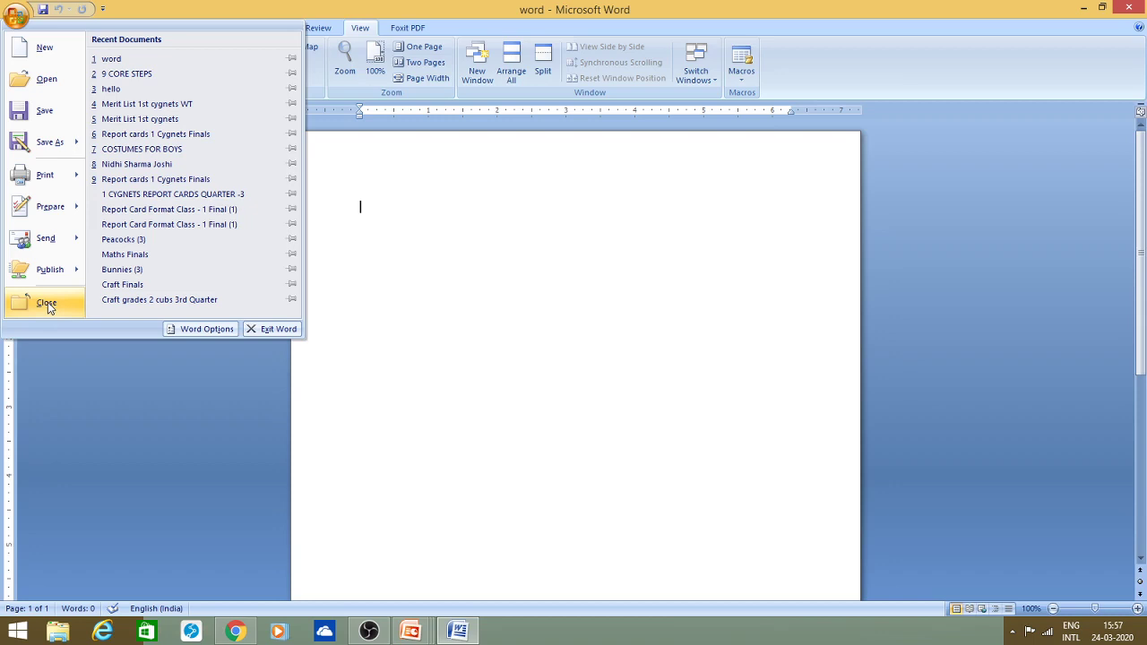
pyautogui.click(47, 301)
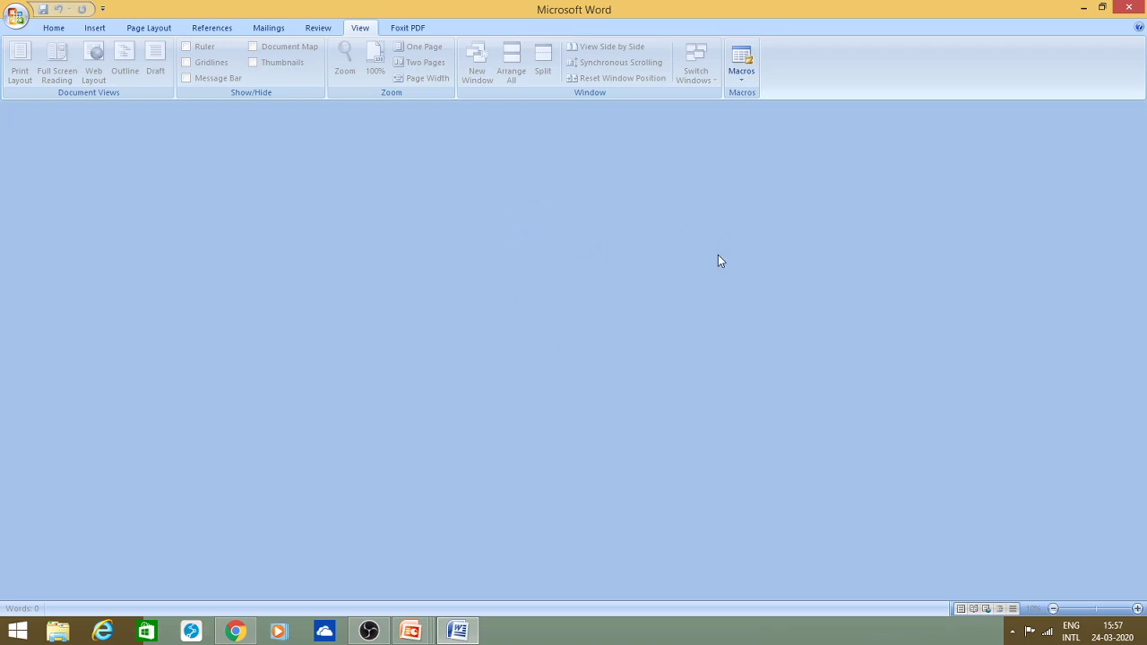
# - Reopen the "word" document from the recent documents
pyautogui.click(15, 17)
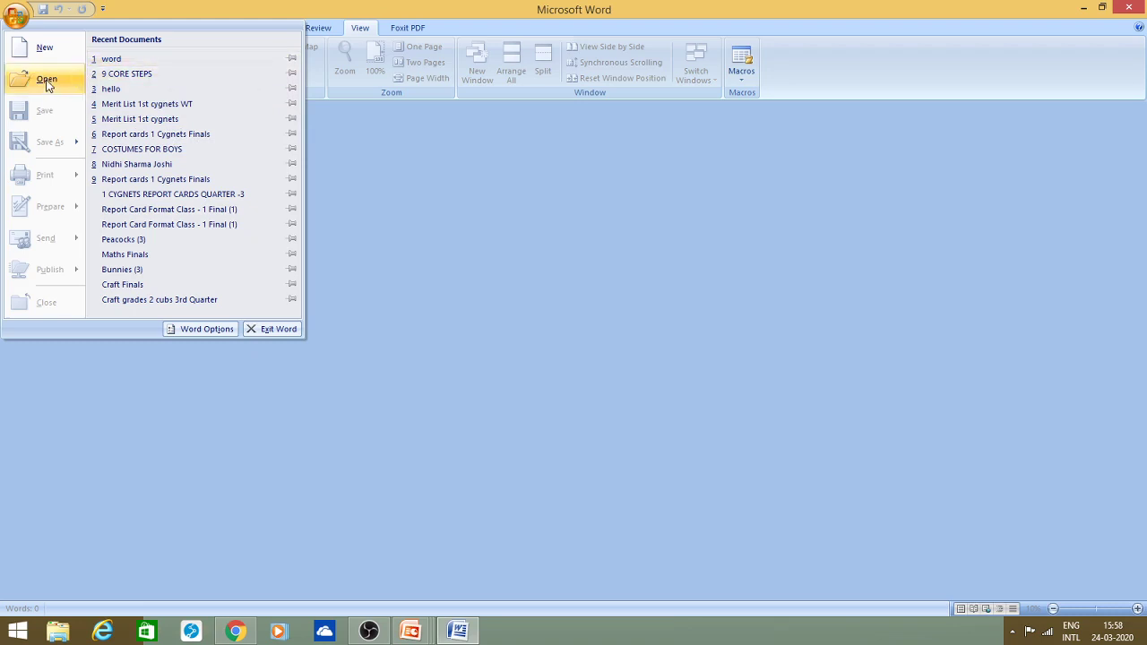
pyautogui.click(110, 60)
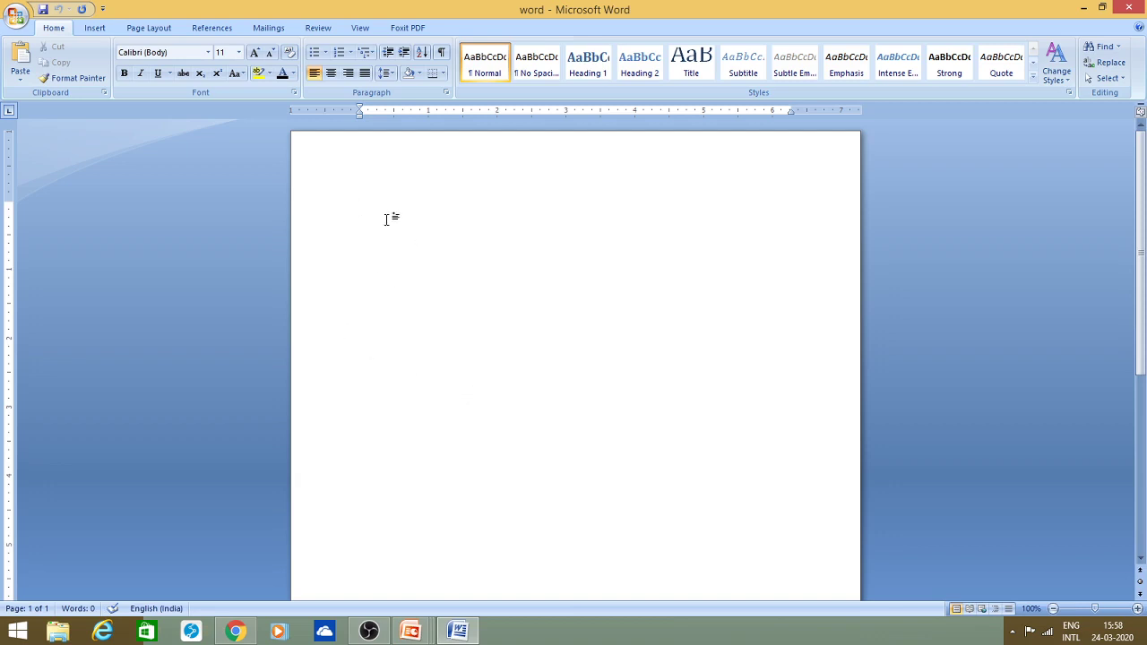
# - Review the Popular, Display, Proofing, Save and Advanced categories of Word Options, and close them without changing anything
pyautogui.click(11, 18)
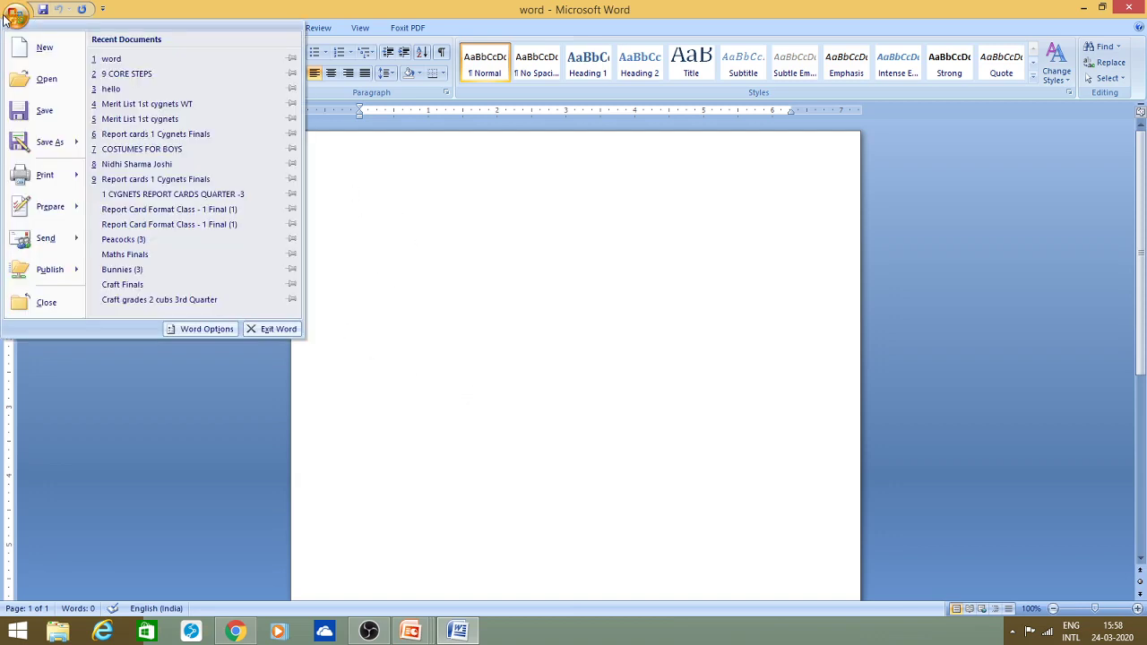
pyautogui.click(9, 16)
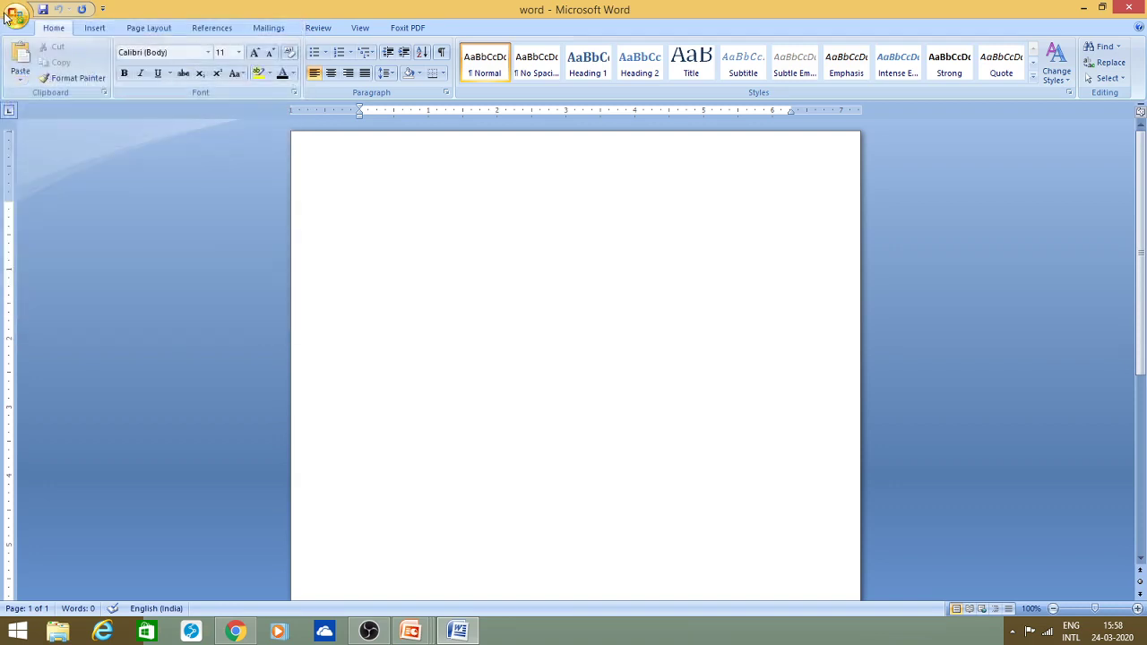
pyautogui.click(9, 16)
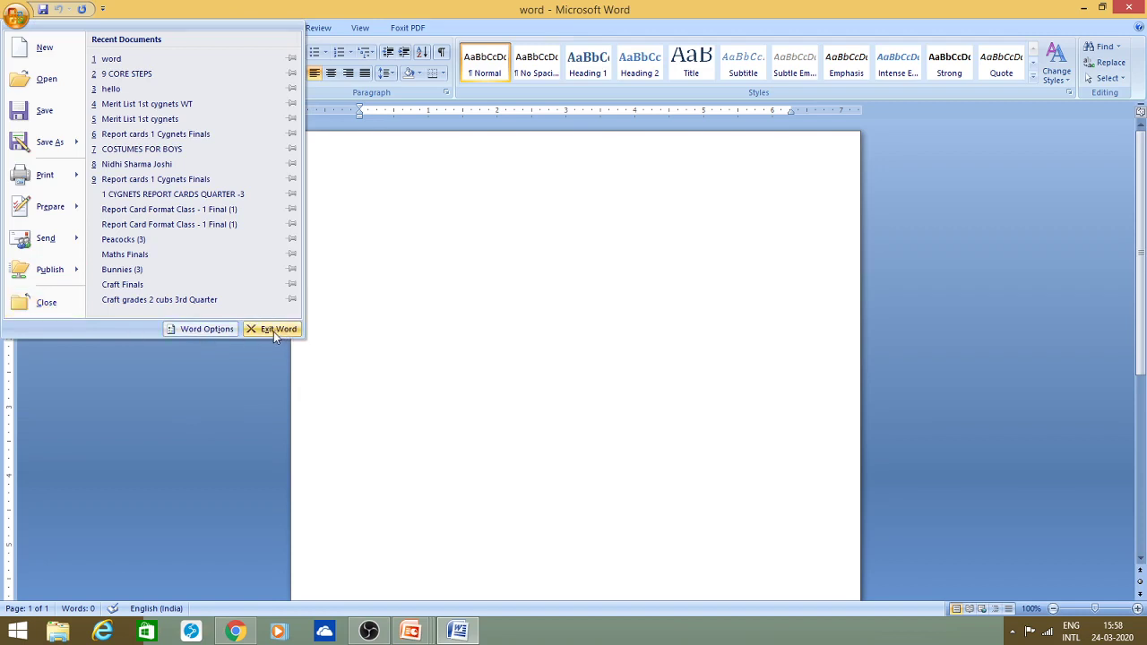
pyautogui.click(197, 329)
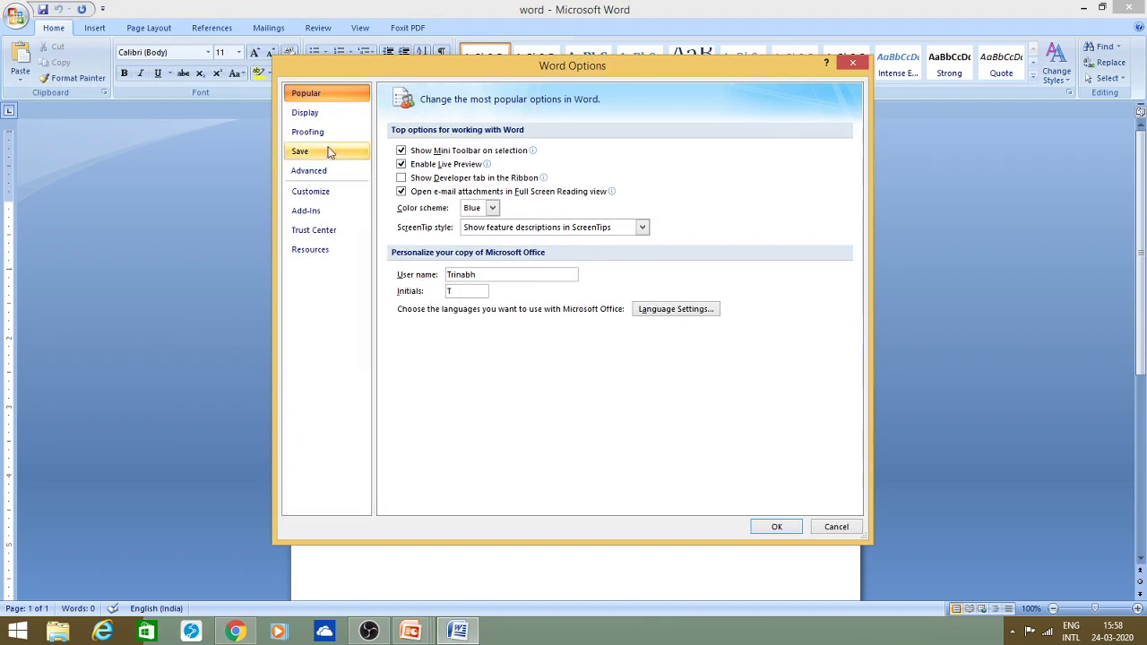
pyautogui.click(305, 114)
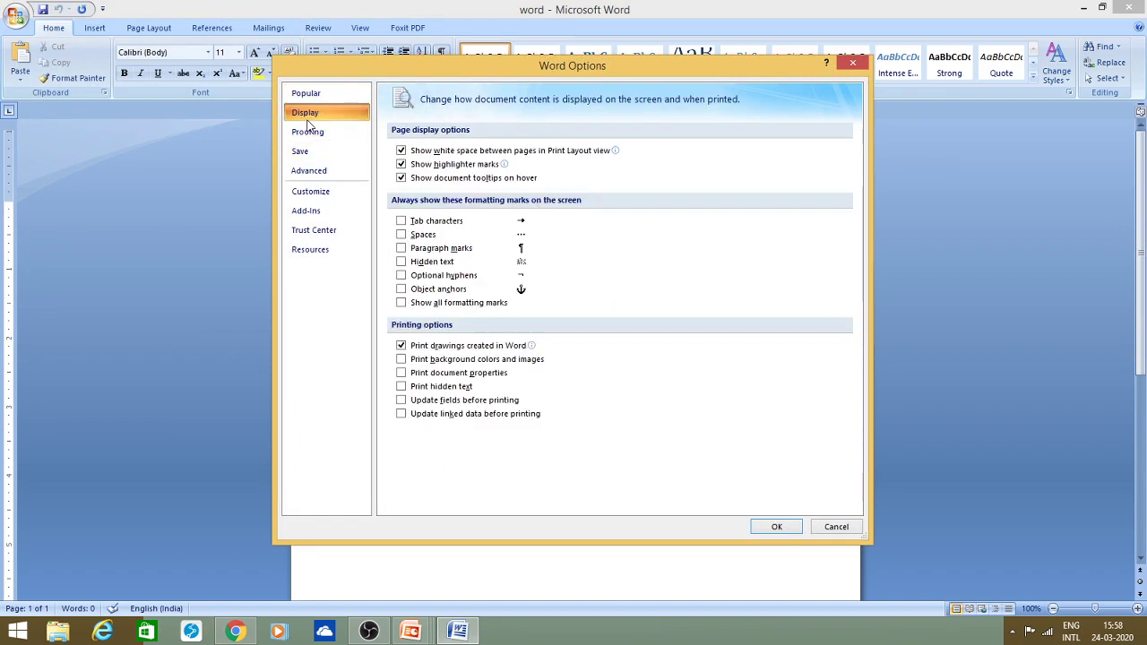
pyautogui.click(309, 134)
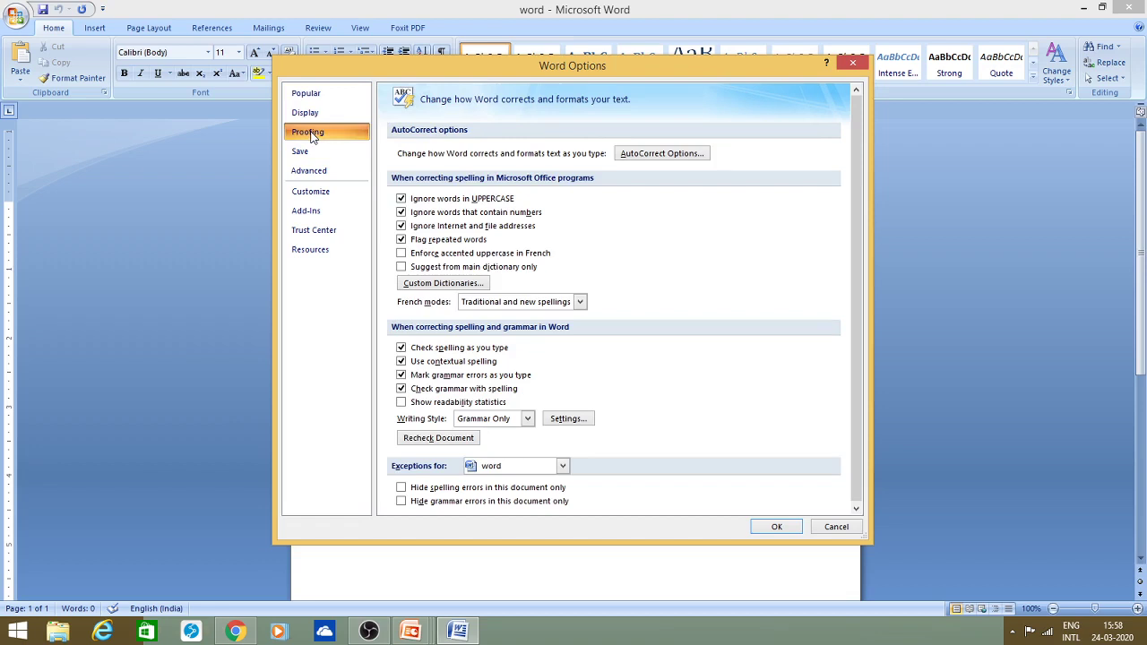
pyautogui.click(304, 152)
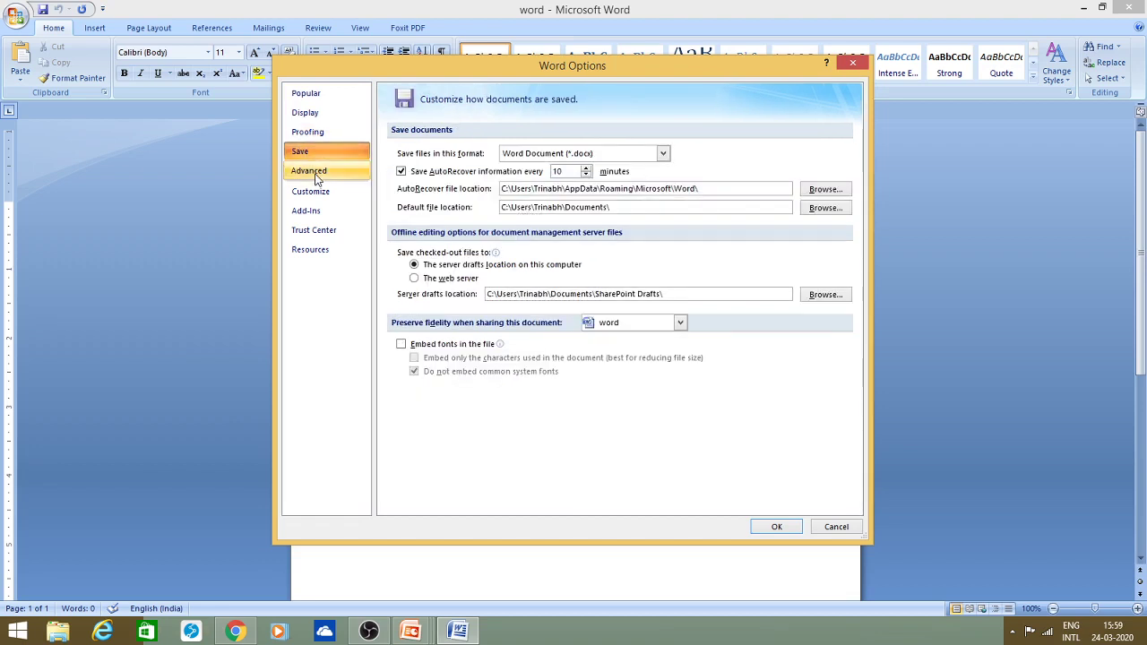
pyautogui.click(309, 171)
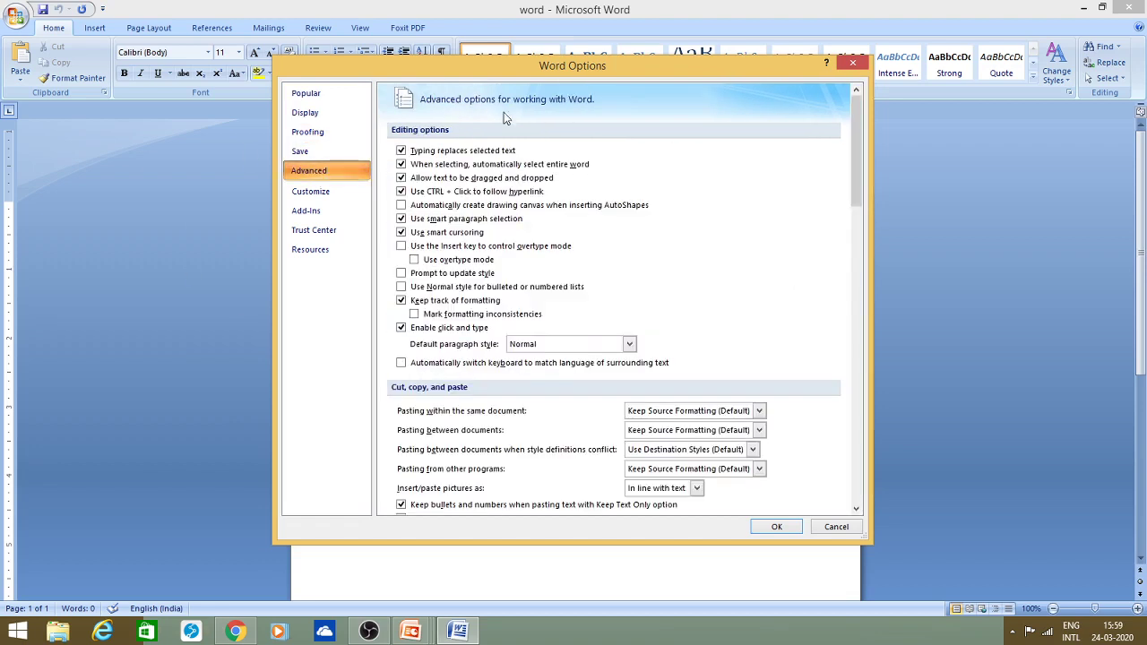
pyautogui.click(854, 65)
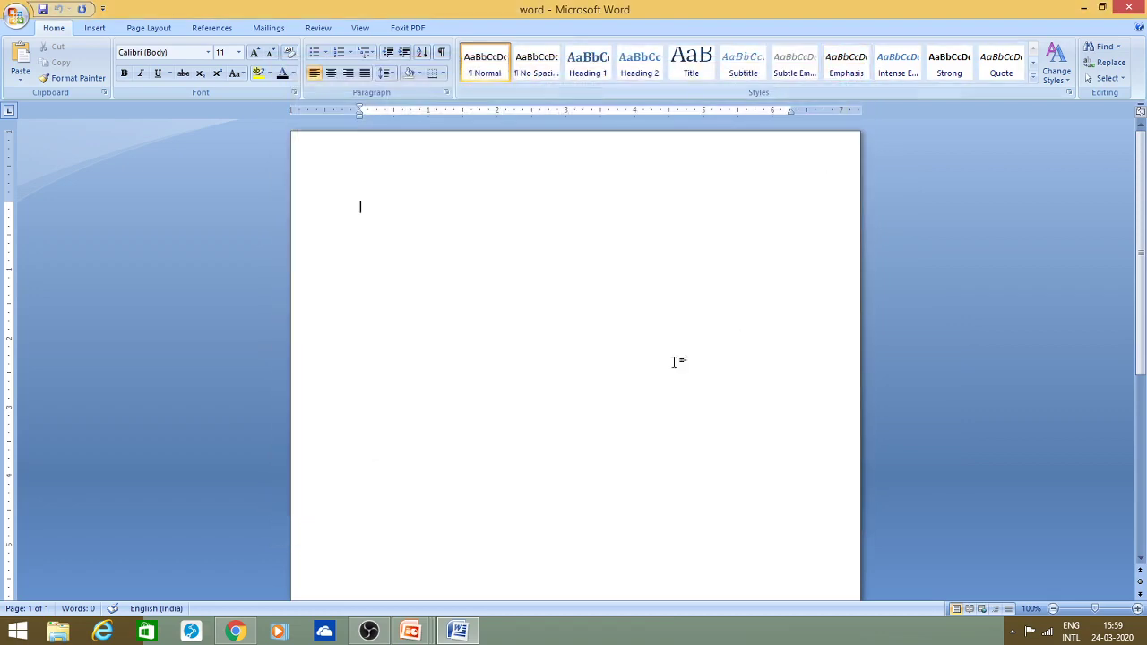
# - Exit Word completely, closing the open "word" document along with the program
pyautogui.click(16, 16)
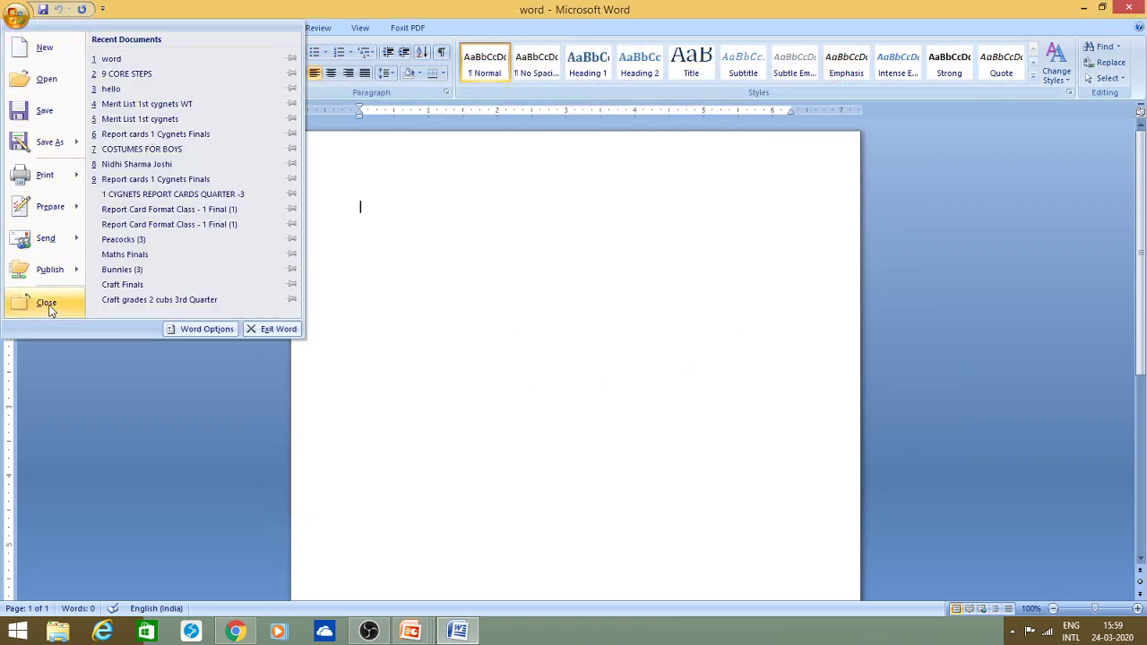
pyautogui.click(266, 329)
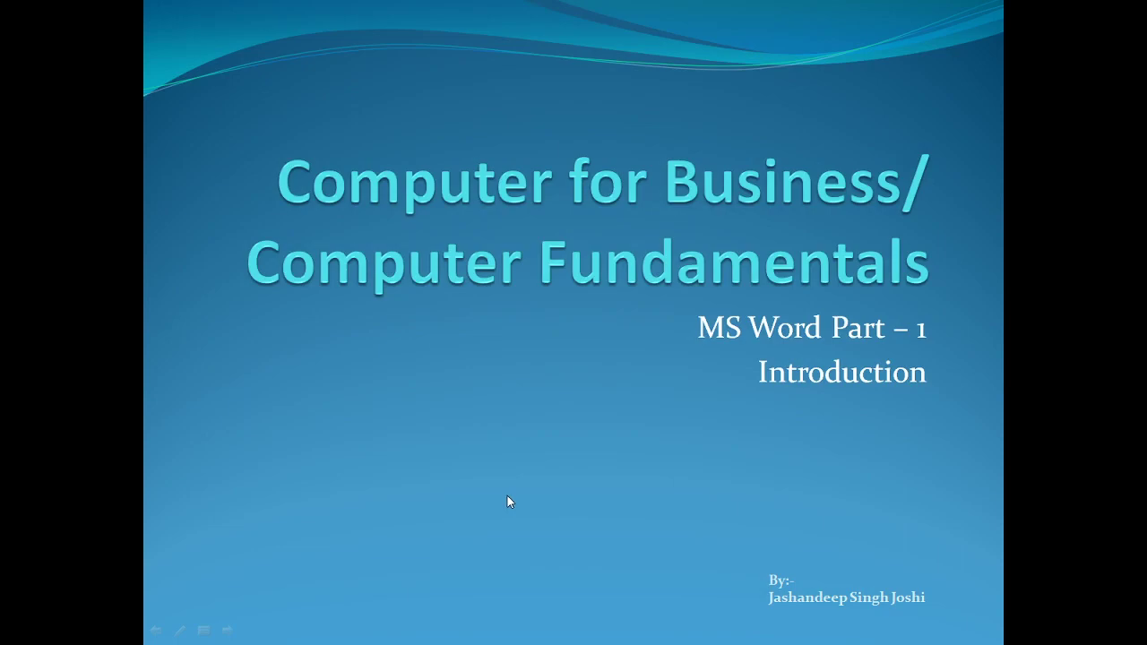
pyautogui.press('super')
pyautogui.hotkey('alt', 'Tab')
pyautogui.hotkey('alt', 'Tab')
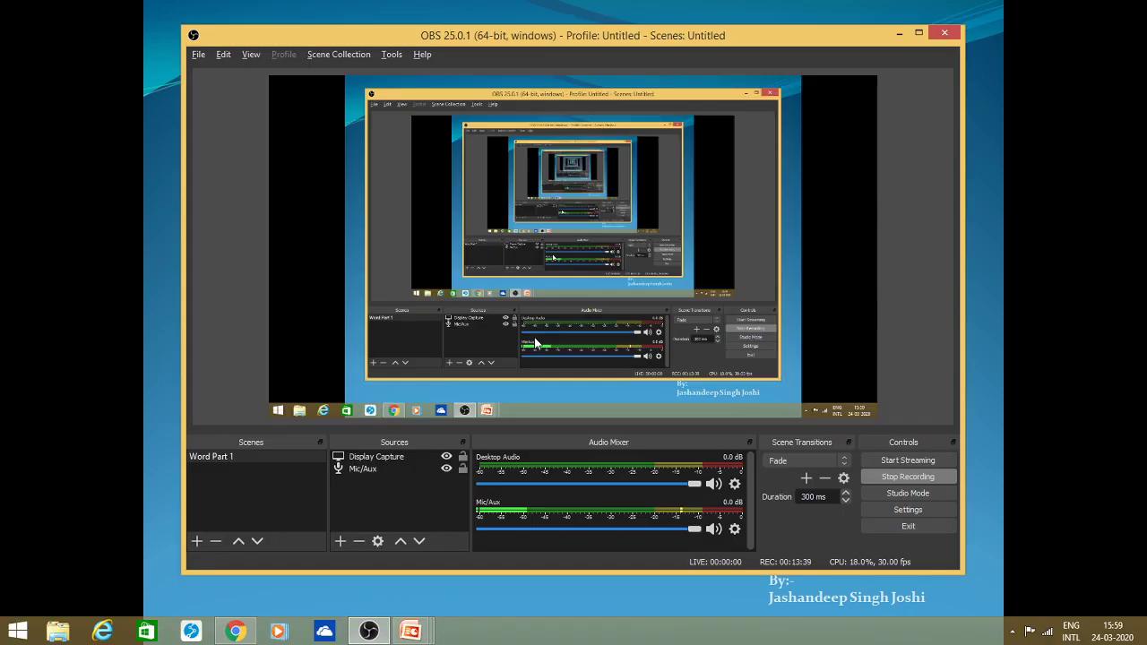